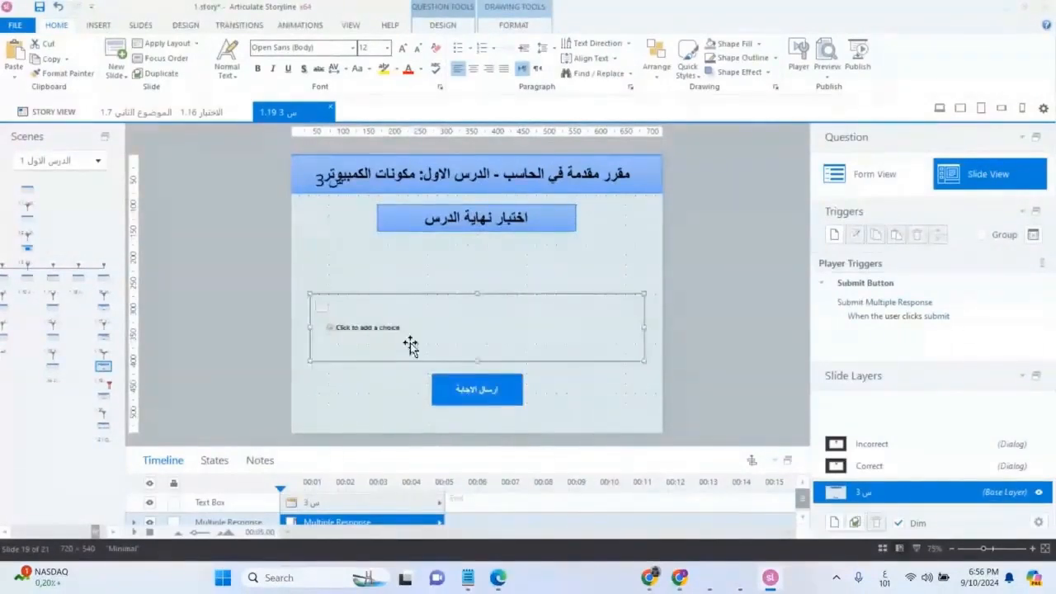
Move the question text box below the quiz heading and narrow the choices box on both sides to match its width.
{"action": "left_click", "coordinate": [323, 187]}
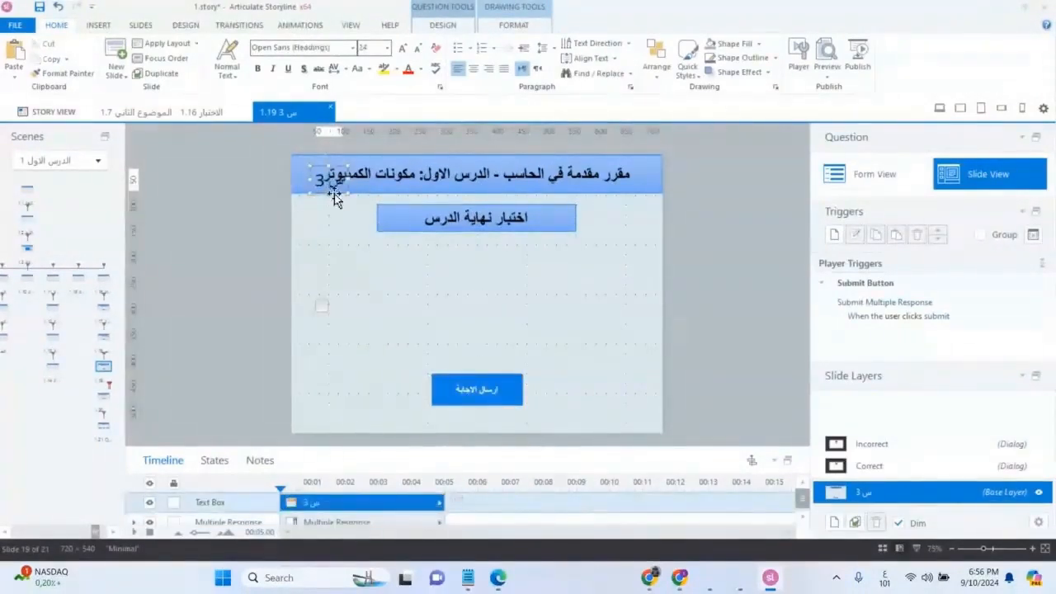
{"action": "left_click_drag", "start_coordinate": [332, 193], "coordinate": [619, 284]}
{"action": "left_click", "coordinate": [388, 319]}
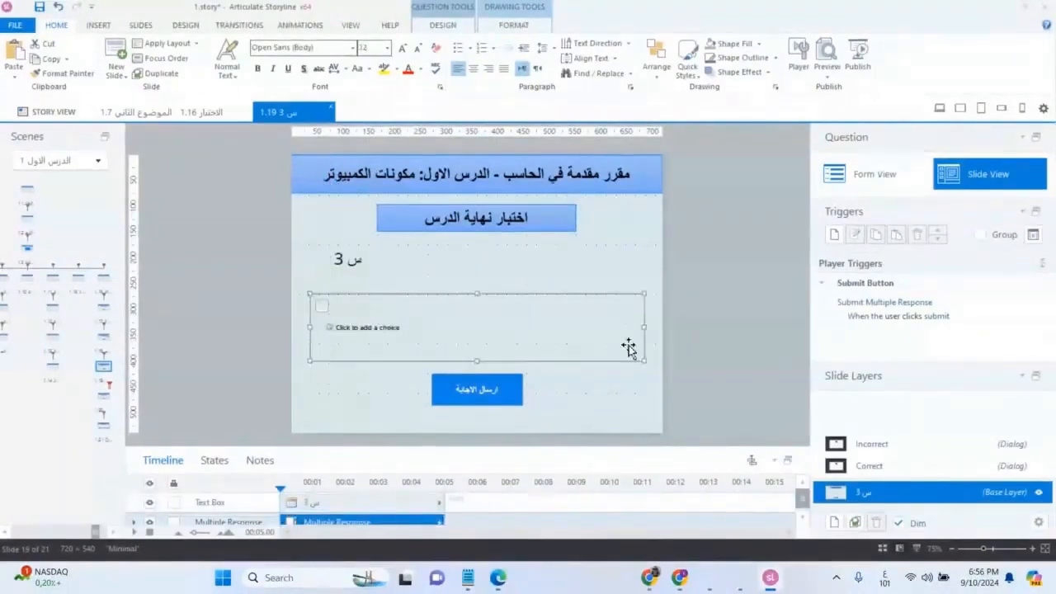
{"action": "left_click_drag", "start_coordinate": [645, 328], "coordinate": [629, 341]}
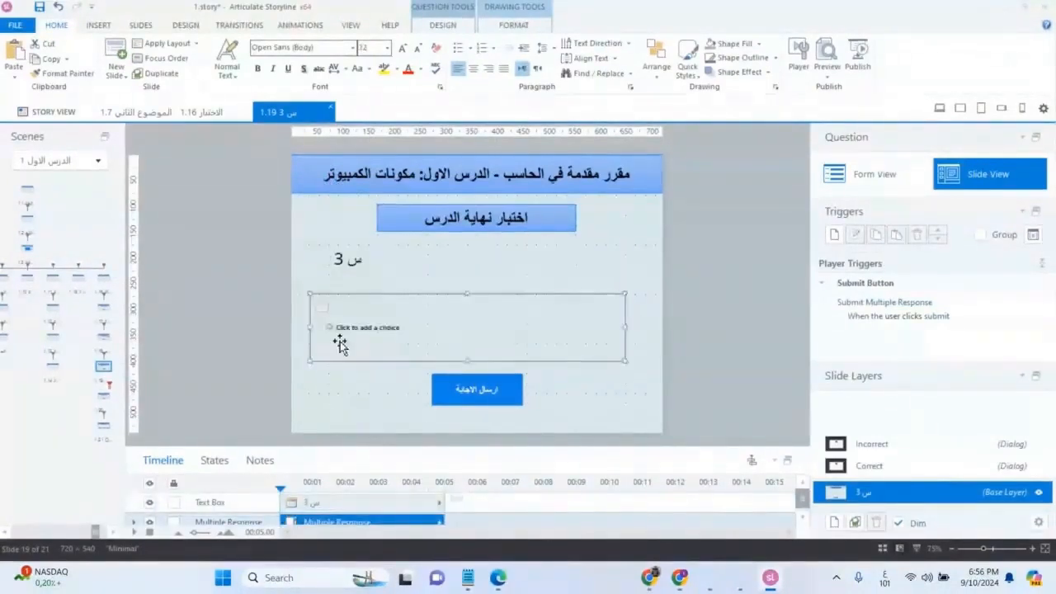
{"action": "left_click_drag", "start_coordinate": [310, 328], "coordinate": [328, 334]}
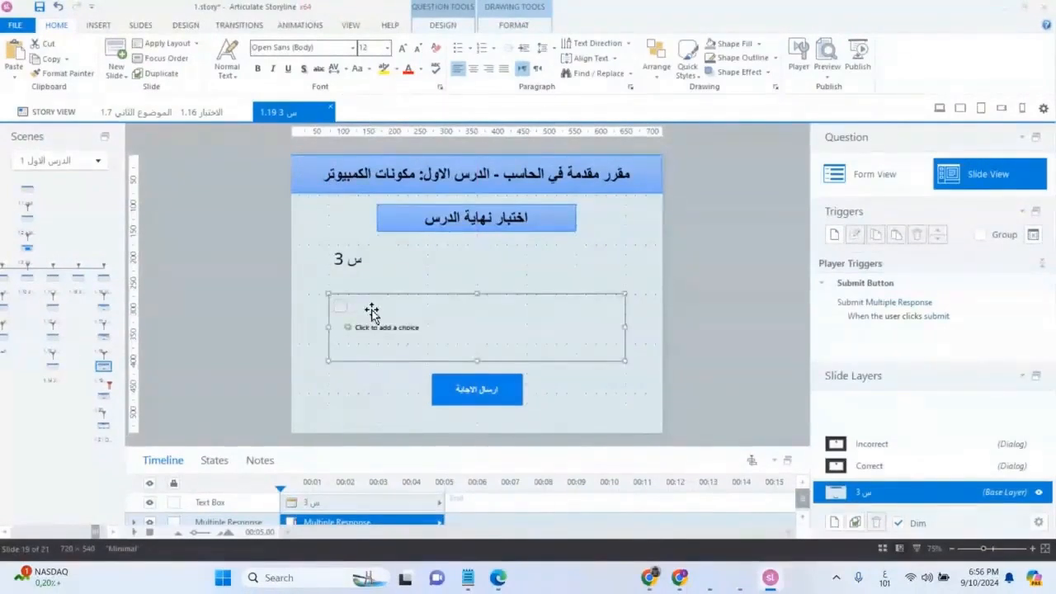
Replace the question text "س 3" with "من أهم وحدات الاخراج في الكمبيوتر".
{"action": "left_click", "coordinate": [347, 260]}
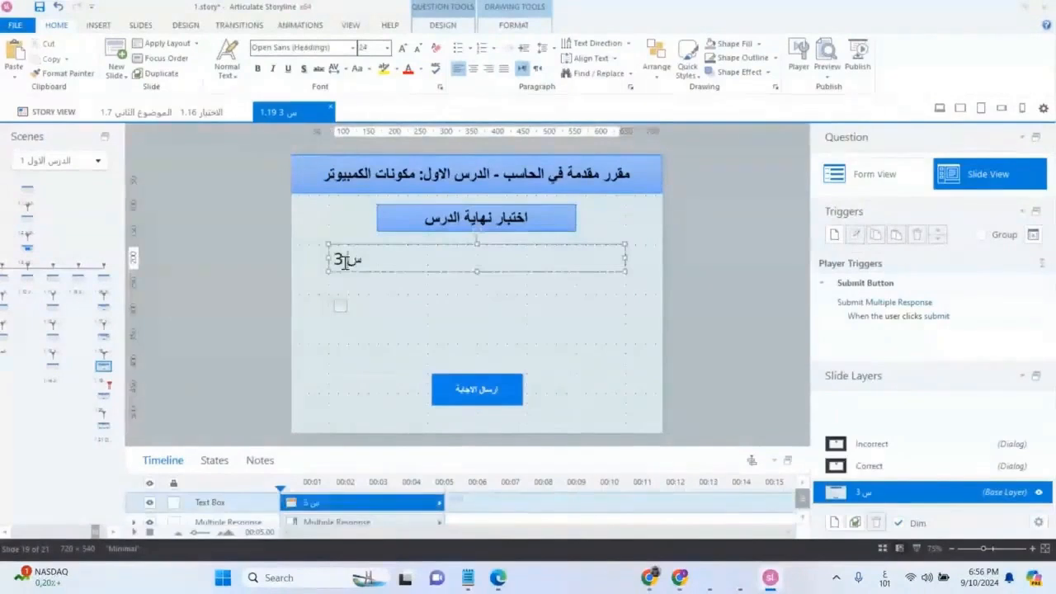
{"action": "triple_click", "coordinate": [347, 259]}
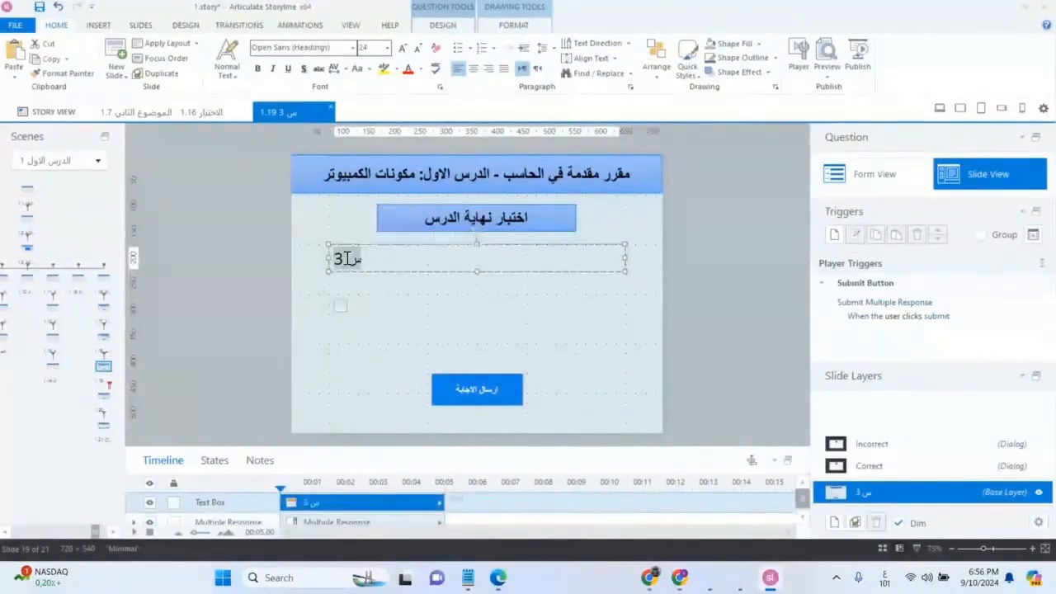
{"action": "type", "text": "سن أهم وحد"}
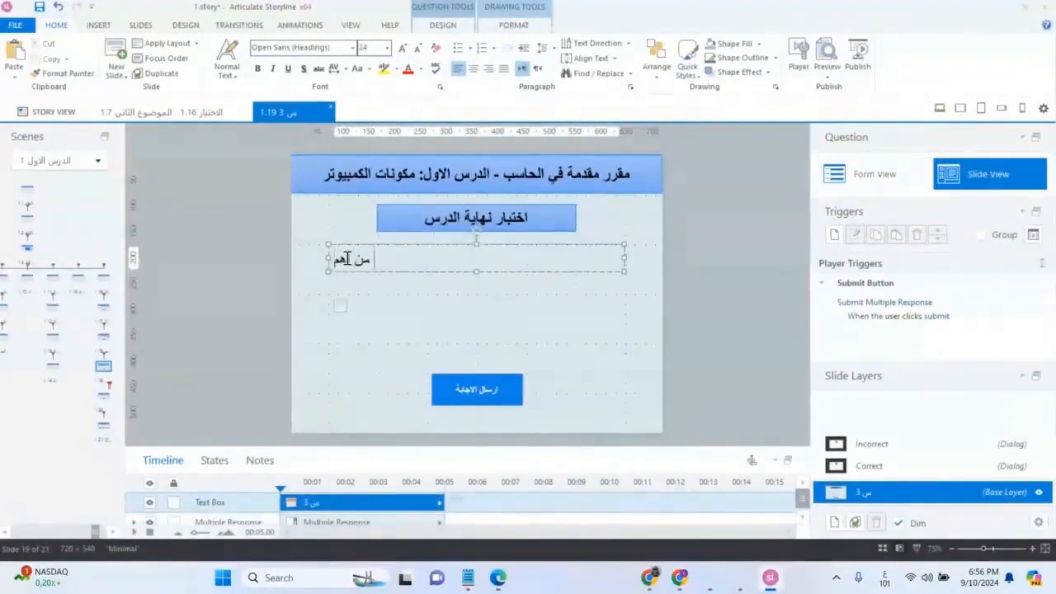
{"action": "type", "text": "ات الا"}
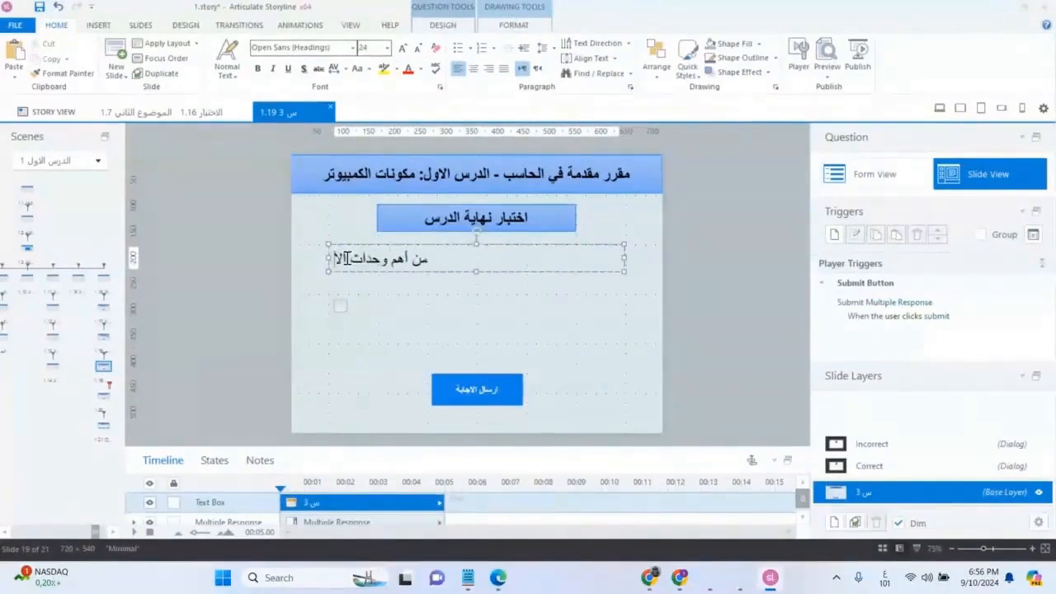
{"action": "type", "text": "خرج في"}
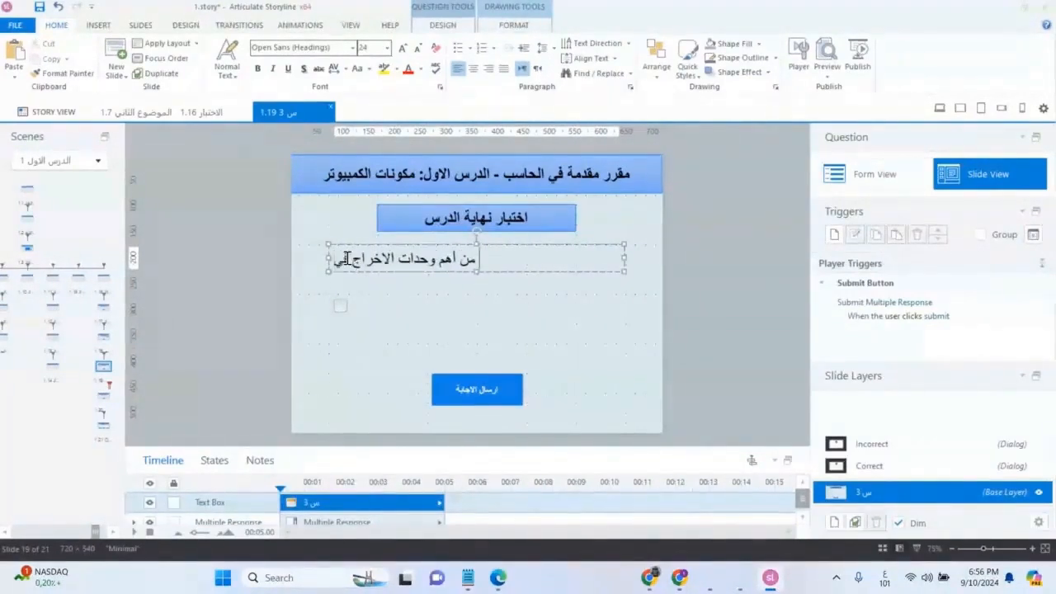
{"action": "type", "text": " الكمبيوتر"}
Add a blank choice to the multiple-response question on the slide and select the first choice.
{"action": "left_click", "coordinate": [354, 327]}
{"action": "left_click", "coordinate": [354, 327]}
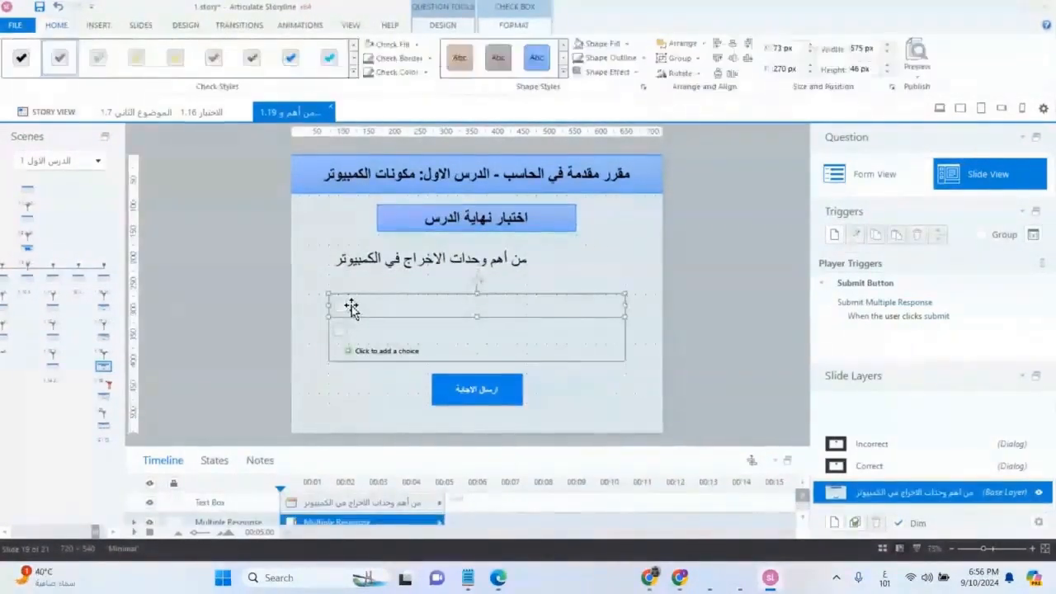
{"action": "left_click_drag", "start_coordinate": [347, 315], "coordinate": [382, 306]}
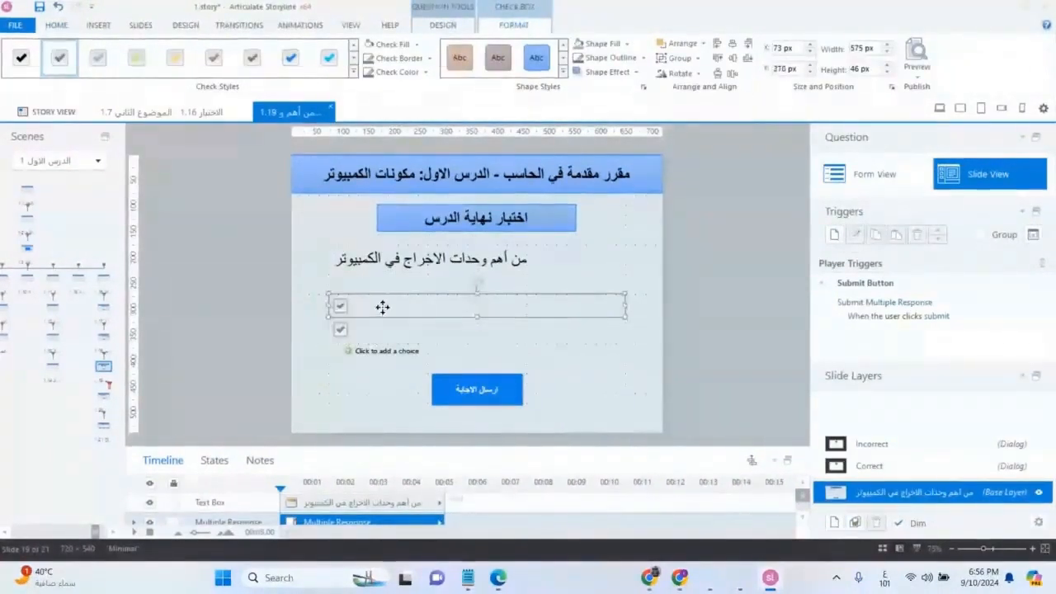
{"action": "right_click", "coordinate": [382, 307]}
{"action": "left_click", "coordinate": [357, 310]}
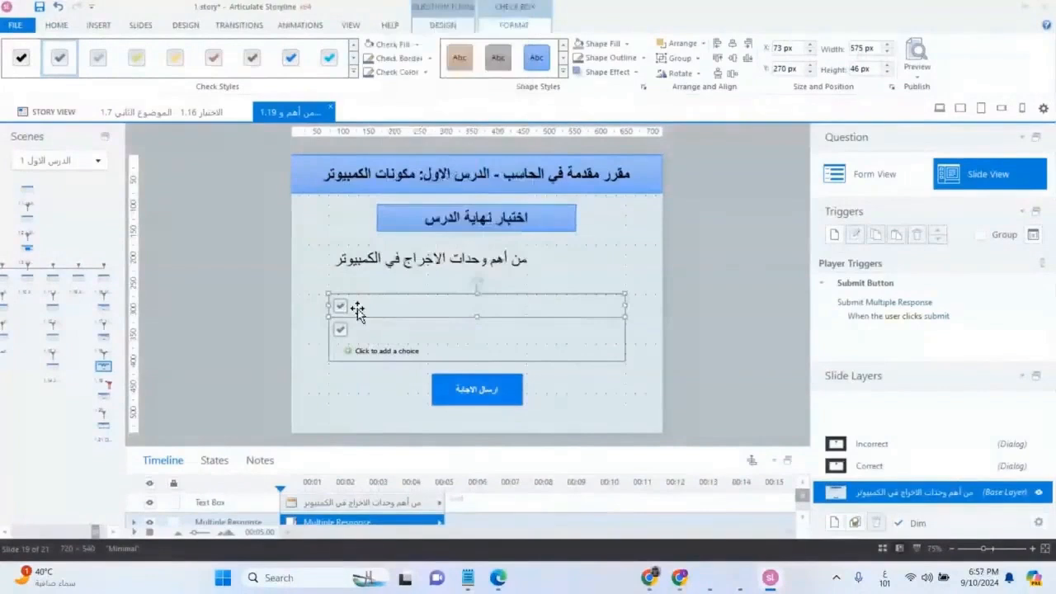
Show the question in form view and enter "الطابعة" as choice A and "السماعات" as choice C.
{"action": "left_click", "coordinate": [873, 181]}
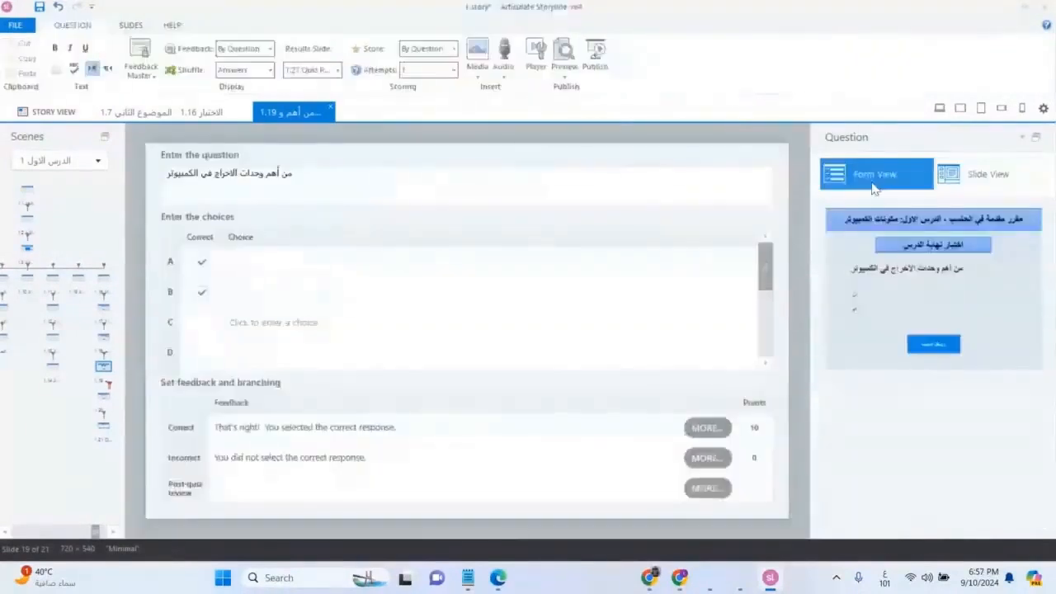
{"action": "left_click", "coordinate": [281, 270]}
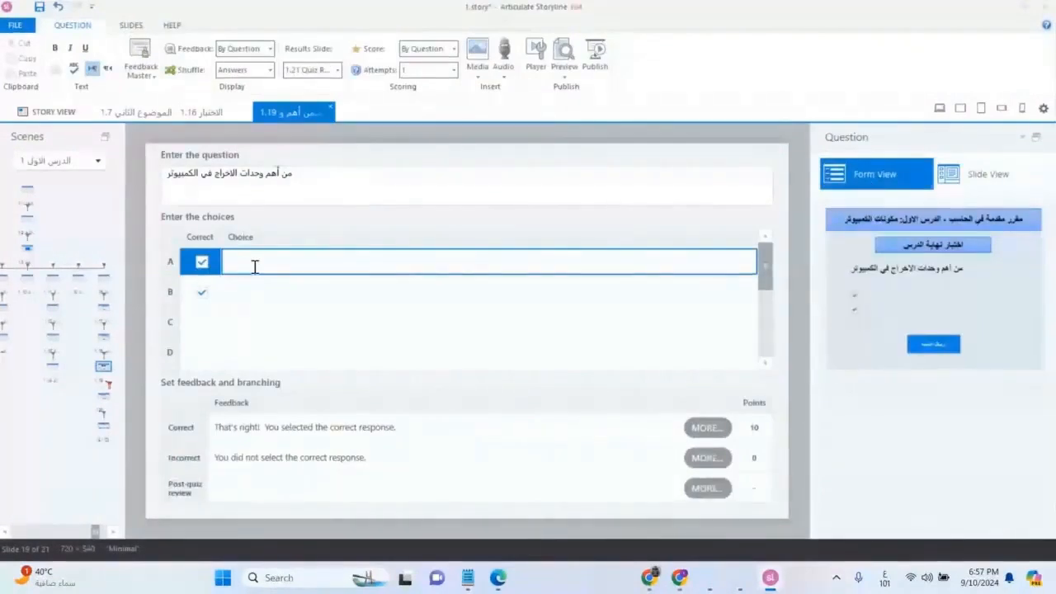
{"action": "type", "text": "الطابعة"}
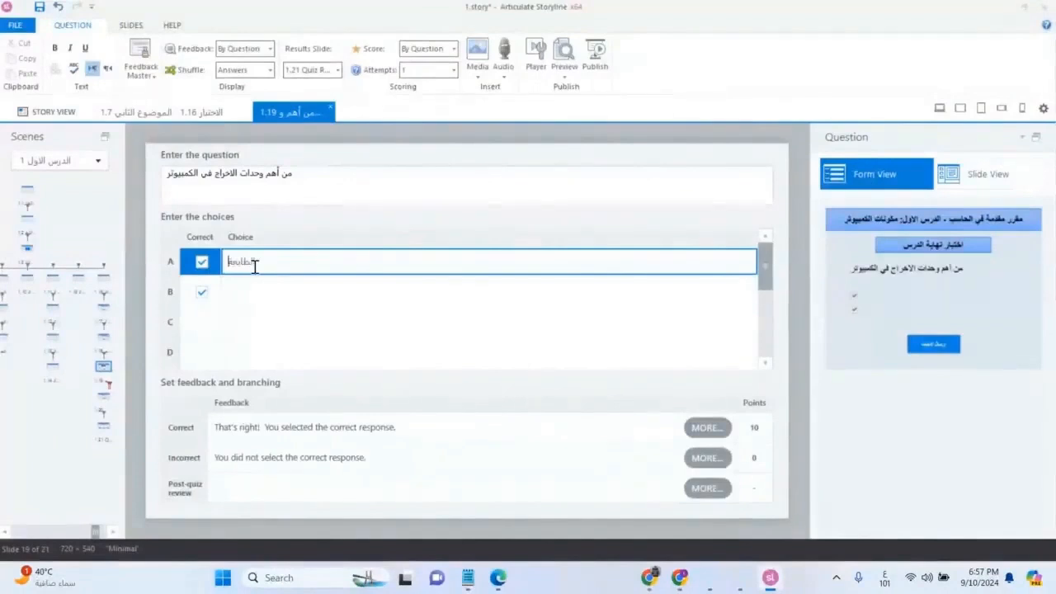
{"action": "left_click", "coordinate": [239, 323]}
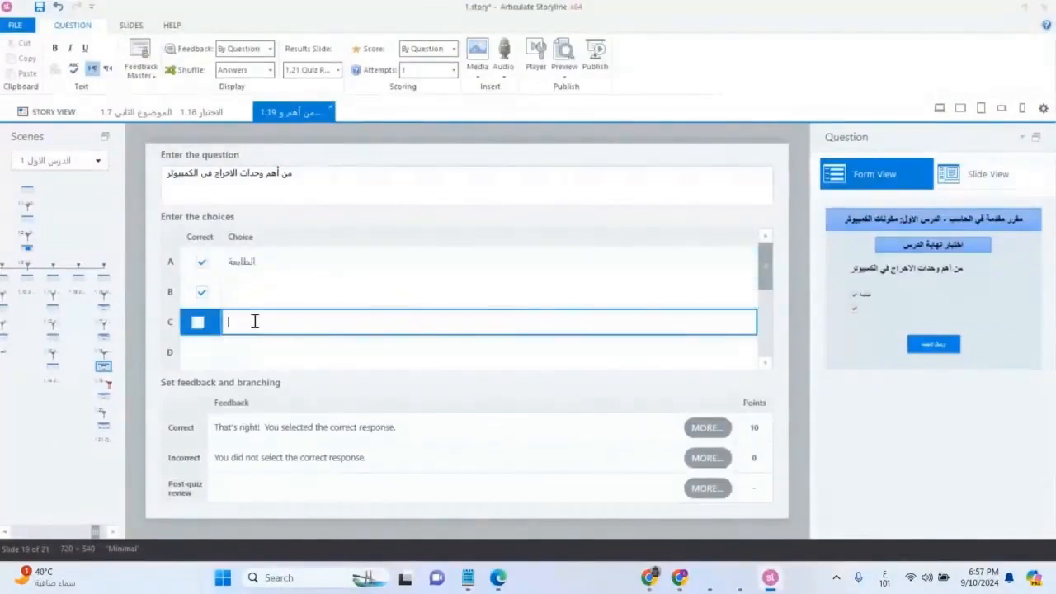
{"action": "type", "text": "السماعات"}
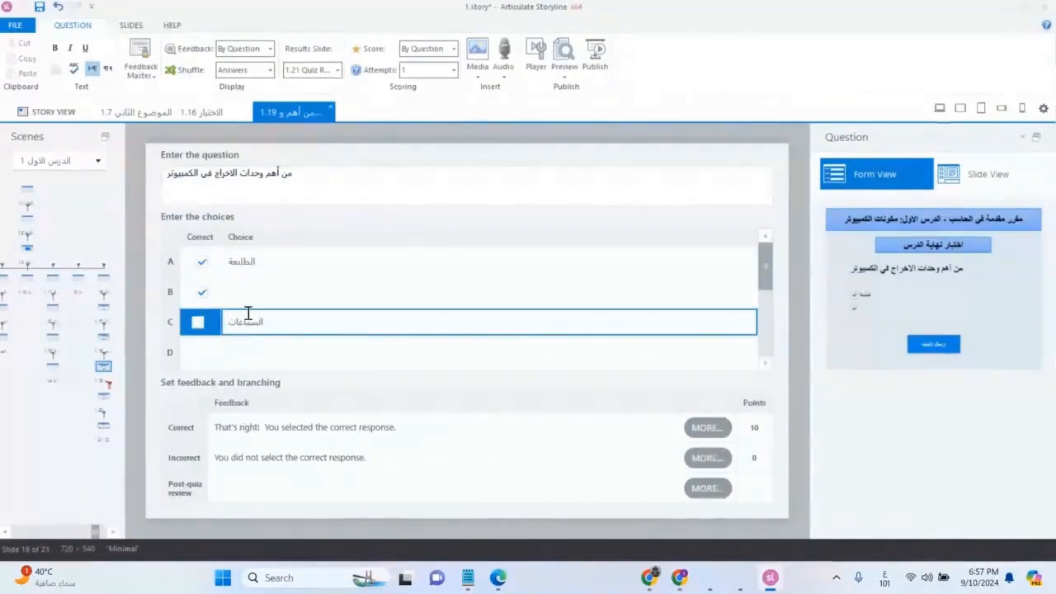
Mark choice C as correct instead of choice B, and enter "لوحة المفاتيح" as choice B.
{"action": "left_click", "coordinate": [203, 293]}
{"action": "left_click", "coordinate": [202, 322]}
{"action": "left_click", "coordinate": [243, 294]}
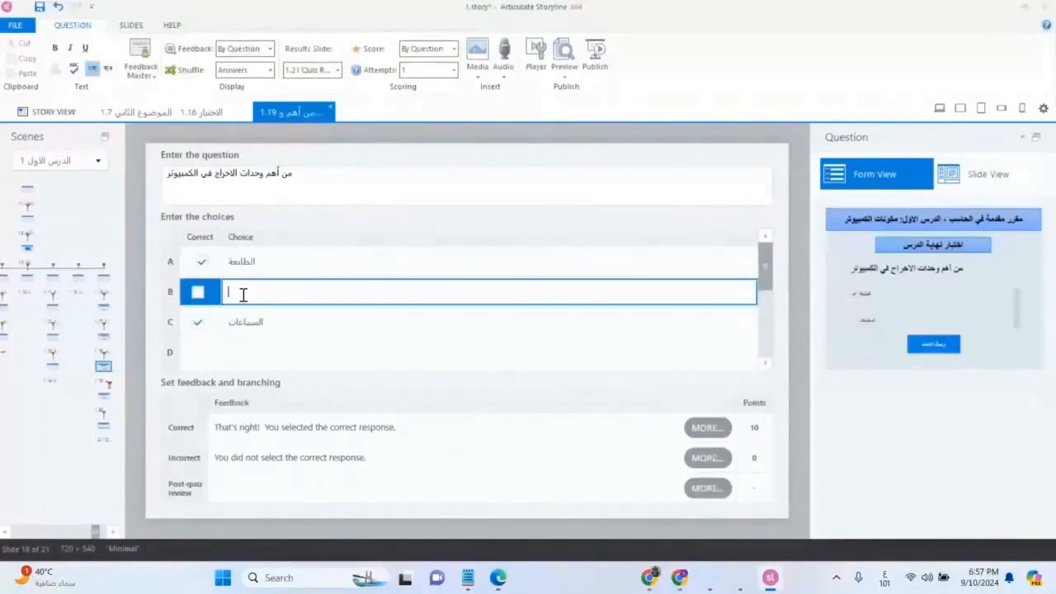
{"action": "type", "text": "ل"}
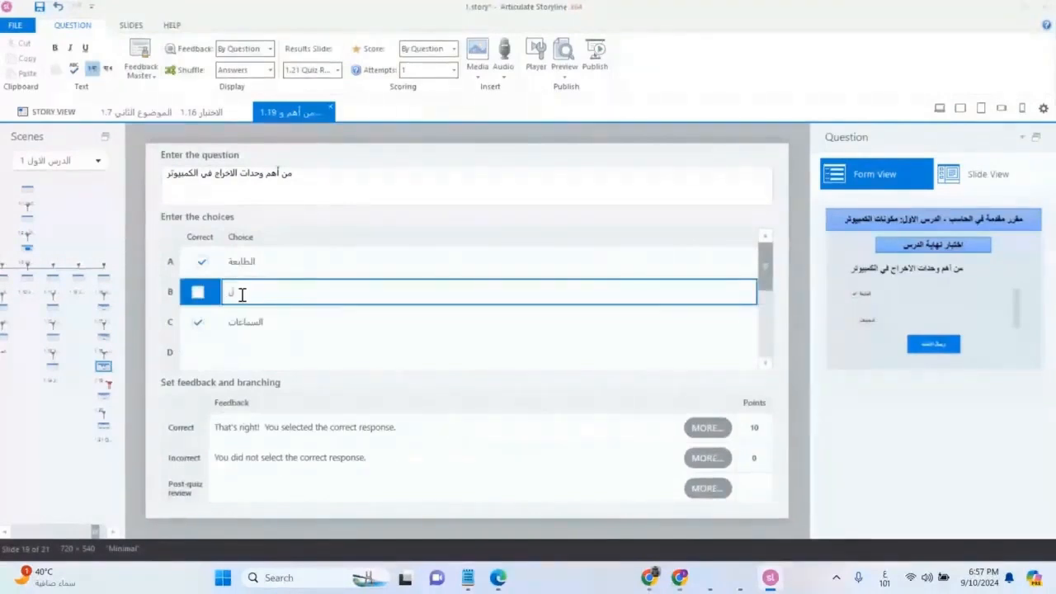
{"action": "type", "text": "وحة المفاتيح"}
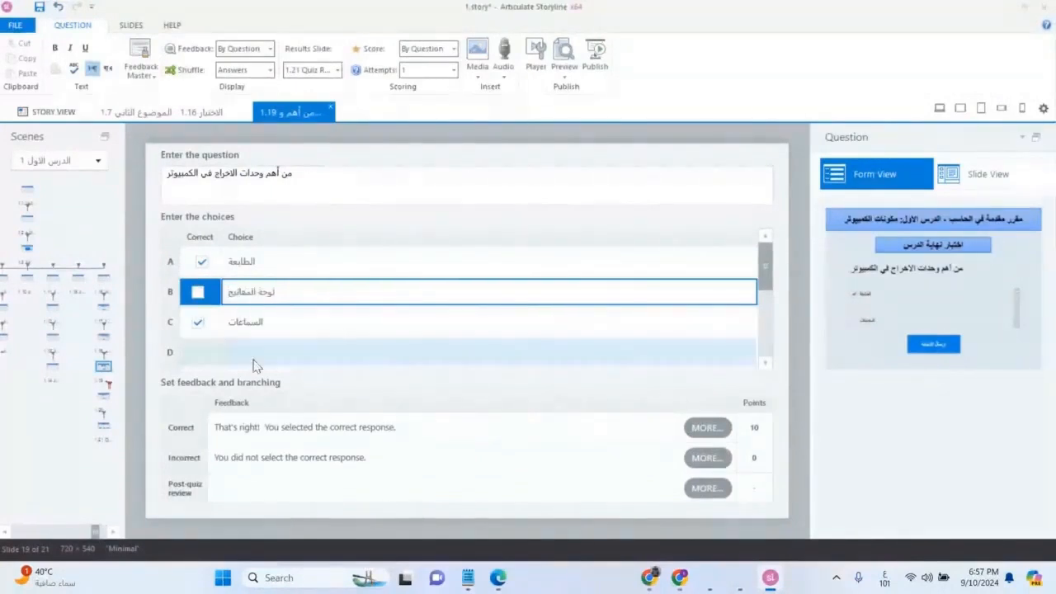
Enter "الكاميرا" as choice D and leave it marked as not correct.
{"action": "left_click", "coordinate": [256, 360]}
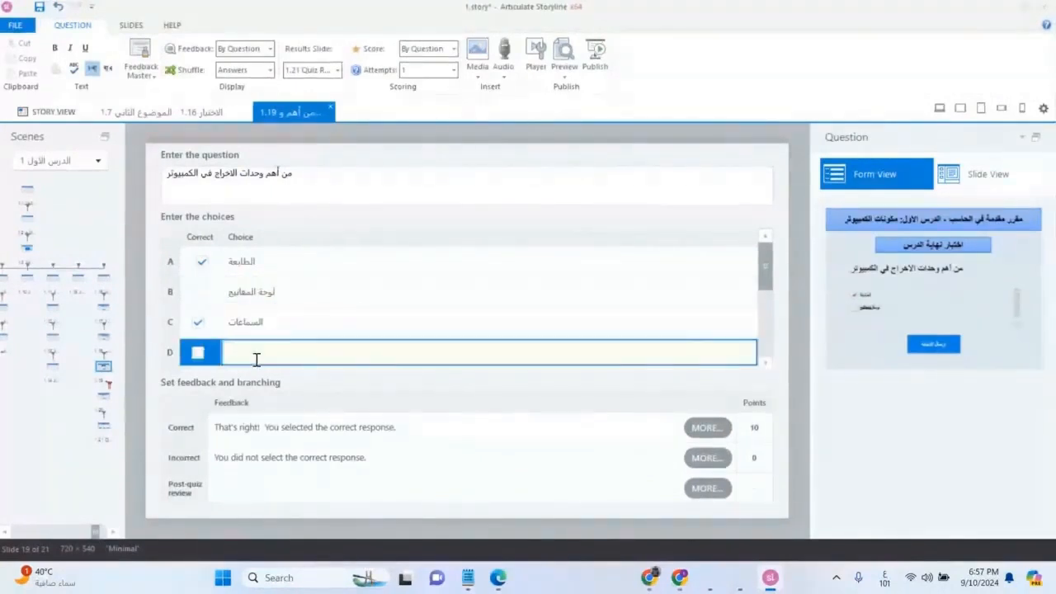
{"action": "type", "text": "الكاميرا"}
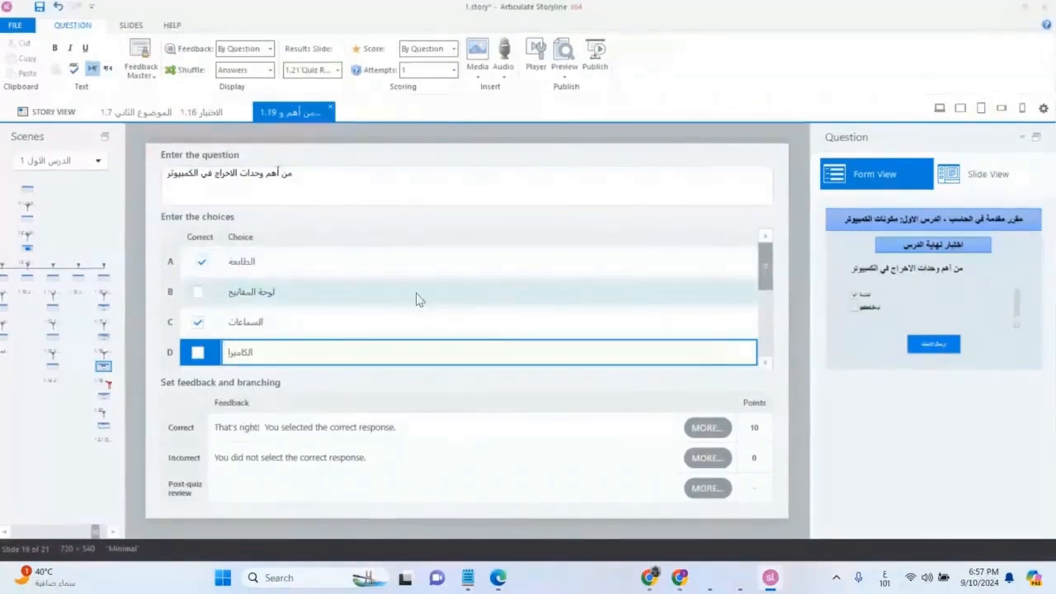
{"action": "scroll", "coordinate": [495, 313], "scroll_direction": "down", "scroll_amount": 1}
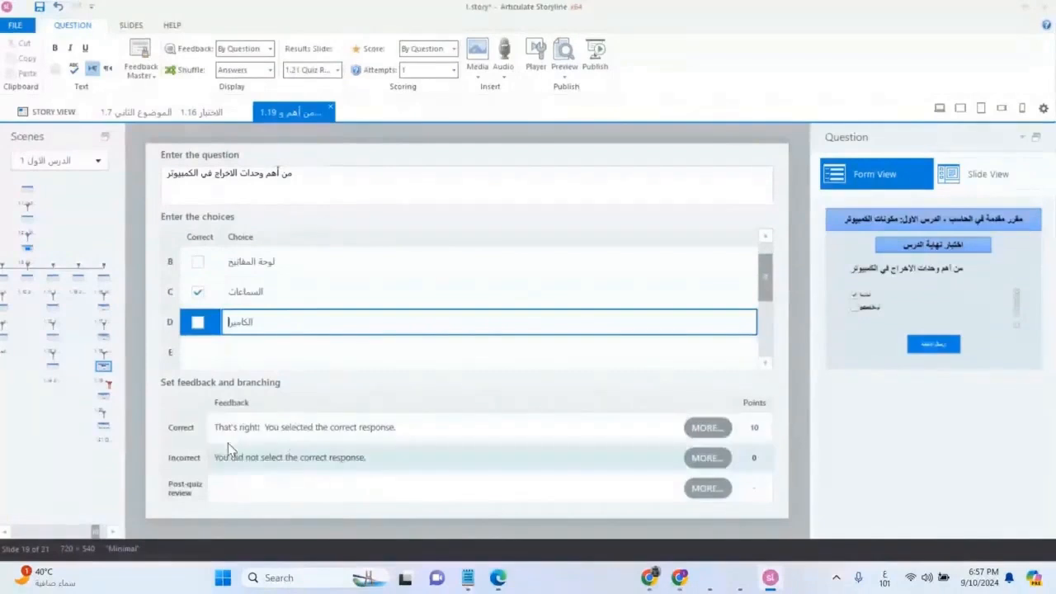
Set the points for a correct answer to 1 on the output-units question, slide 1.19.
{"action": "left_click", "coordinate": [754, 427]}
{"action": "double_click", "coordinate": [756, 427]}
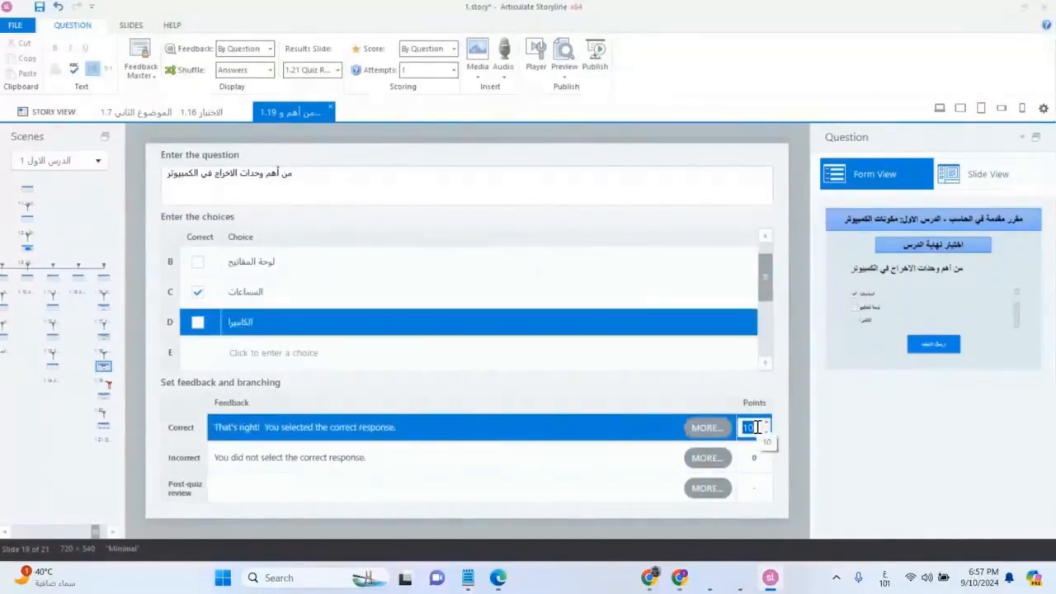
{"action": "type", "text": "1"}
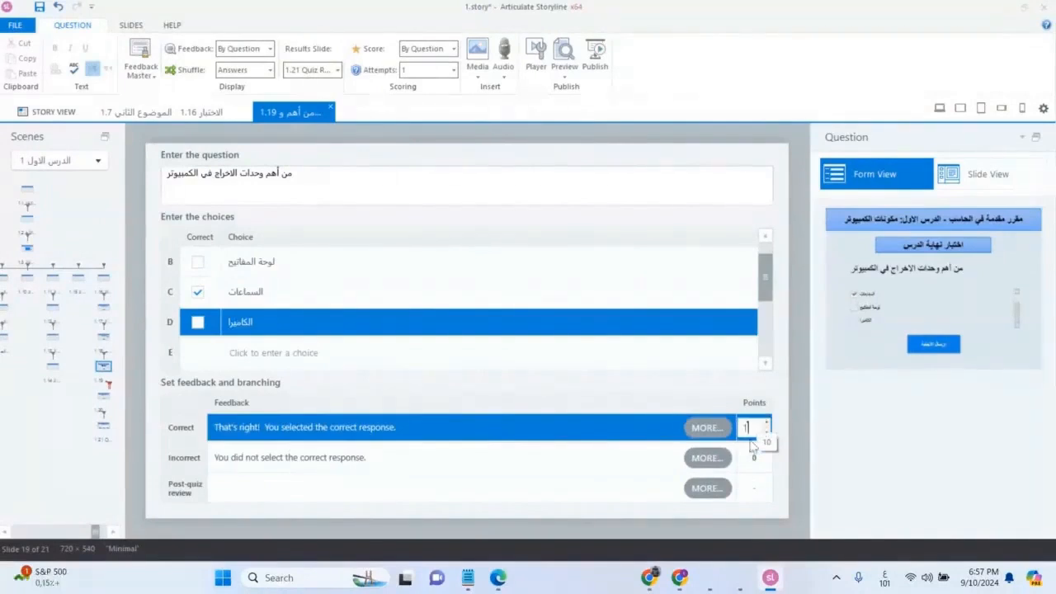
Set the points for a correct answer to 1 on the questions of slides 1.18 and 1.17.
{"action": "left_click", "coordinate": [104, 340]}
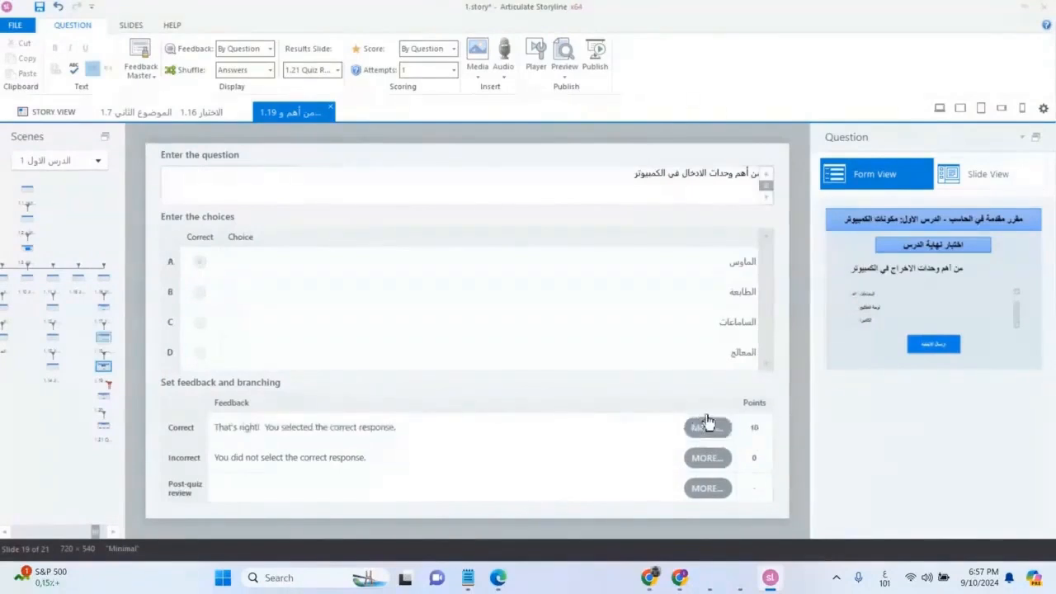
{"action": "left_click", "coordinate": [753, 426]}
{"action": "type", "text": "1"}
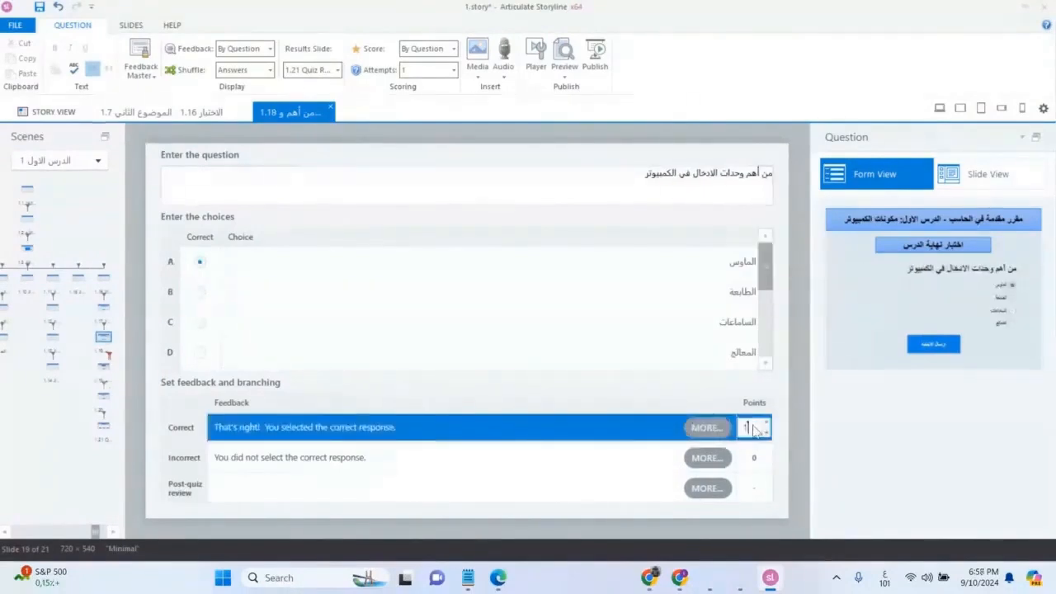
{"action": "left_click", "coordinate": [103, 309]}
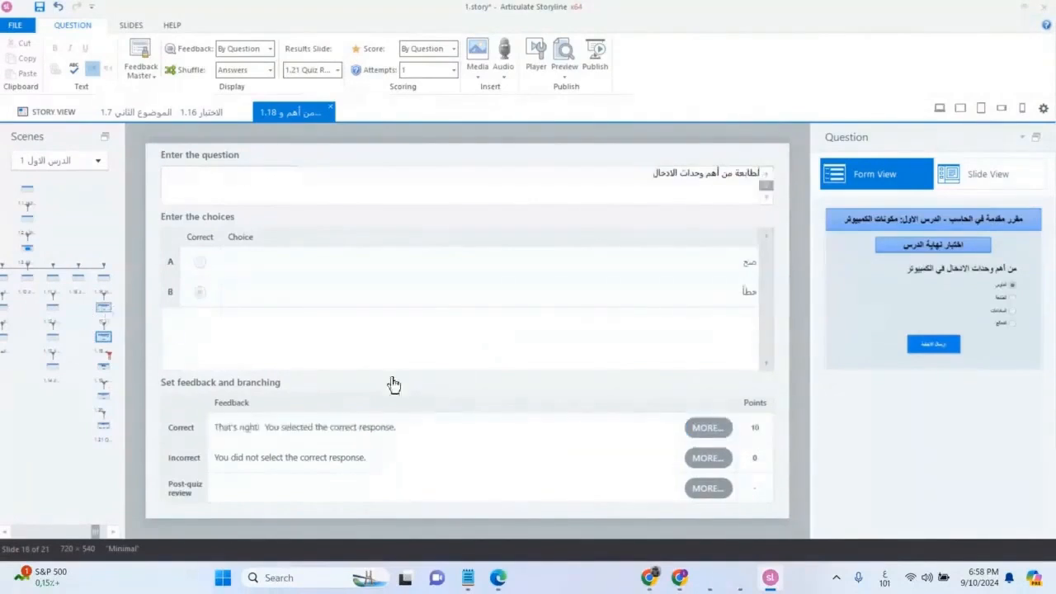
{"action": "left_click", "coordinate": [765, 430]}
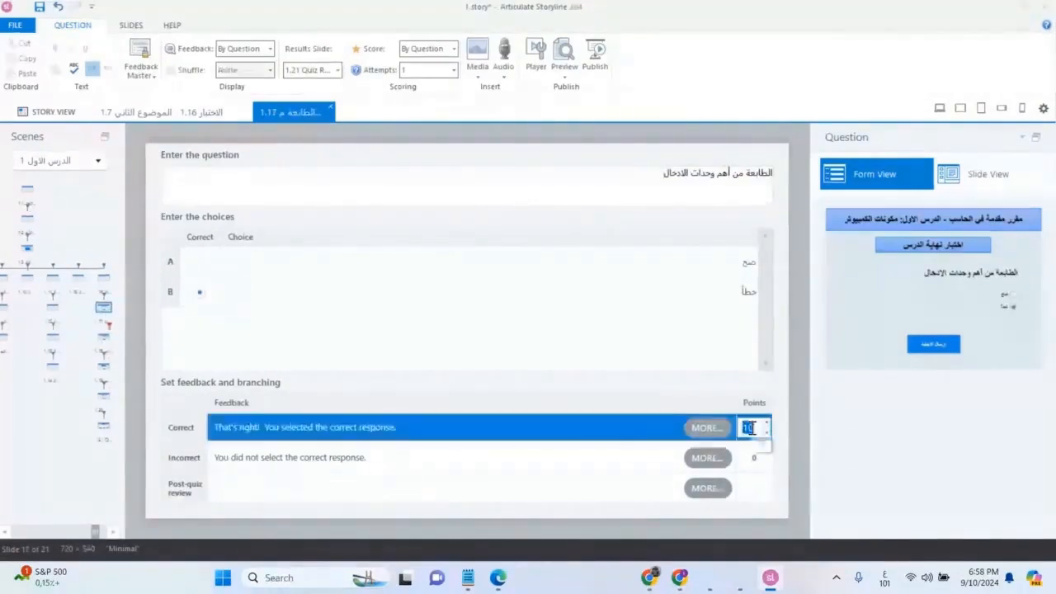
{"action": "type", "text": "1"}
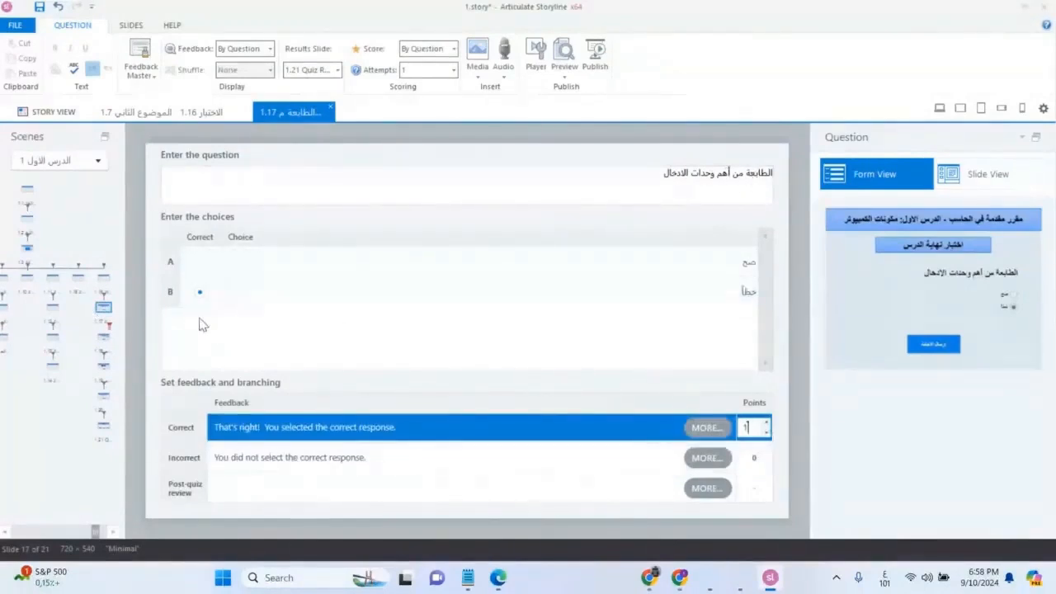
Go to the matching question on slide 1.20 and replace its question text with "وصل".
{"action": "left_click", "coordinate": [104, 342]}
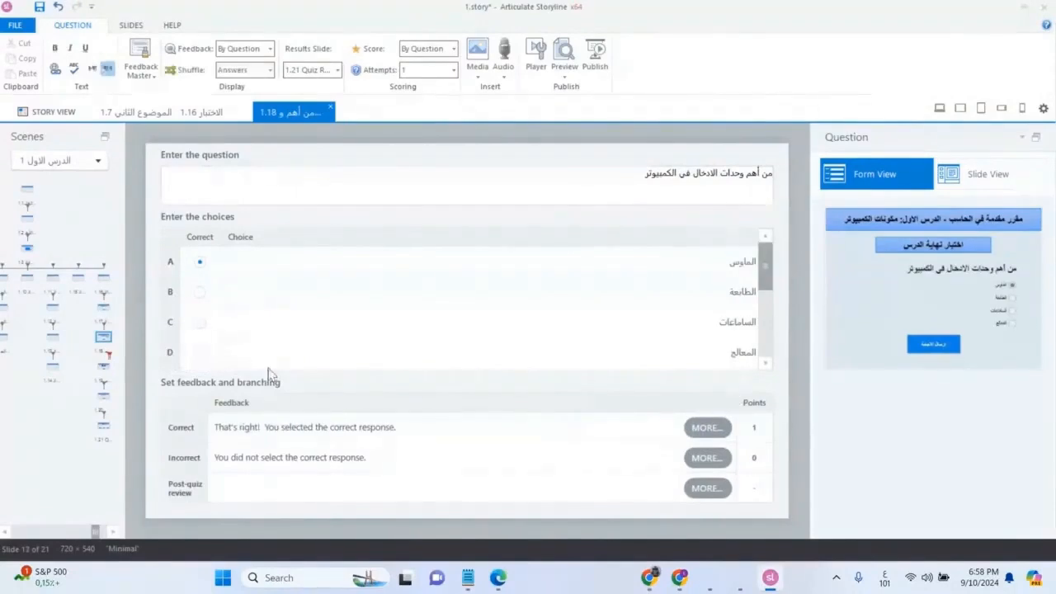
{"action": "left_click", "coordinate": [104, 372]}
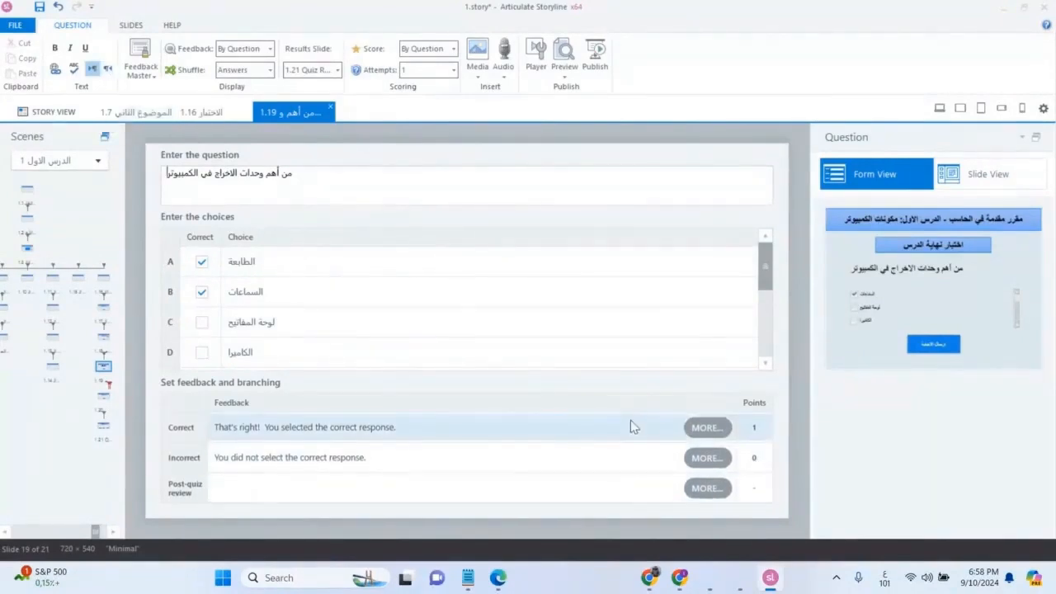
{"action": "left_click", "coordinate": [103, 397]}
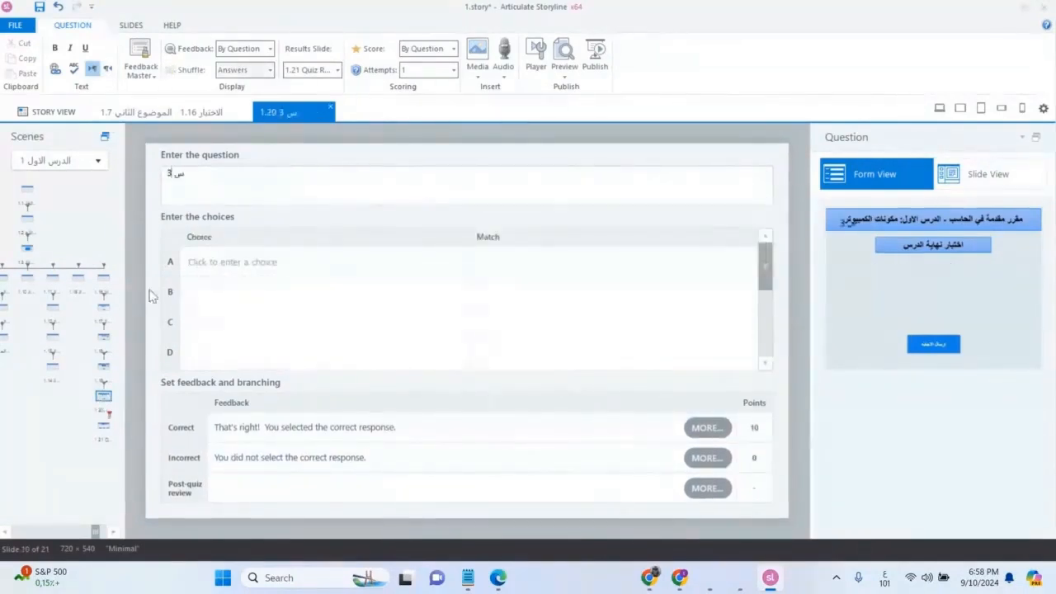
{"action": "triple_click", "coordinate": [183, 170]}
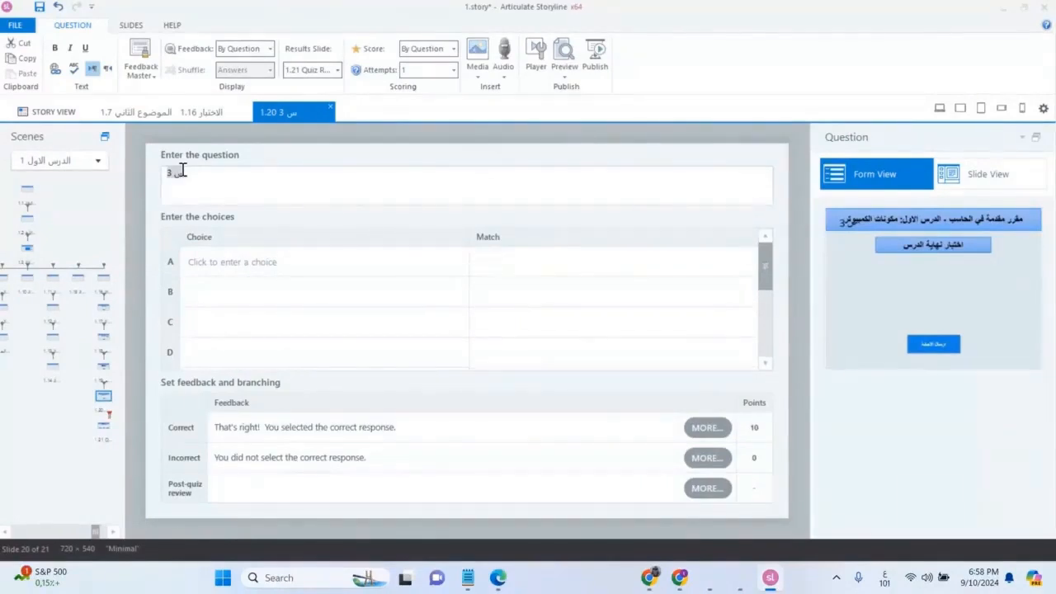
{"action": "type", "text": "صل"}
{"action": "left_click", "coordinate": [228, 260]}
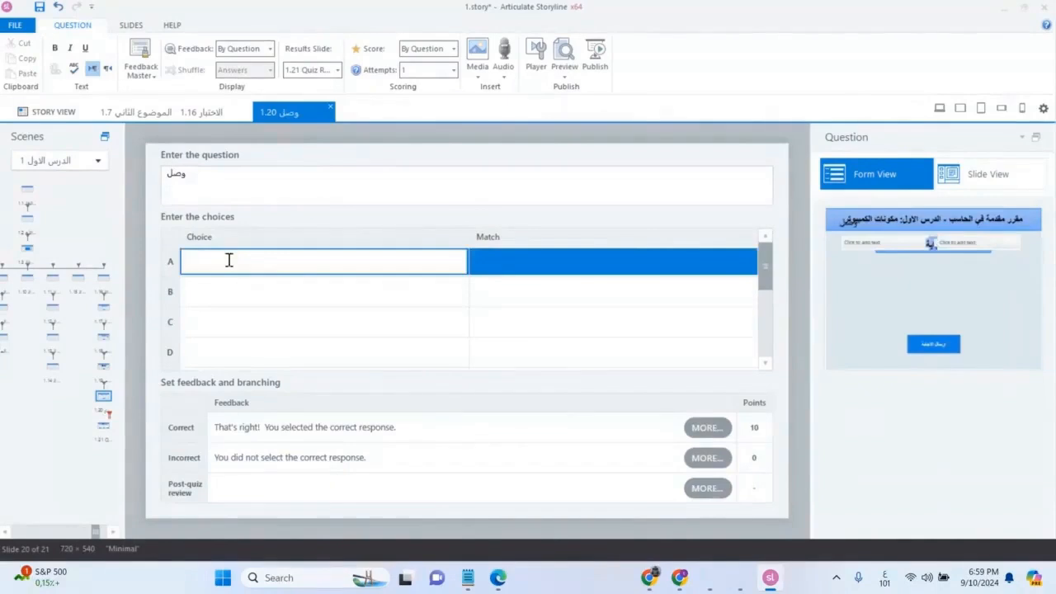
Extend the matching question's text on slide 1.20 to "وصل للاجابة الصحيحة بين العمودين".
{"action": "left_click", "coordinate": [216, 181]}
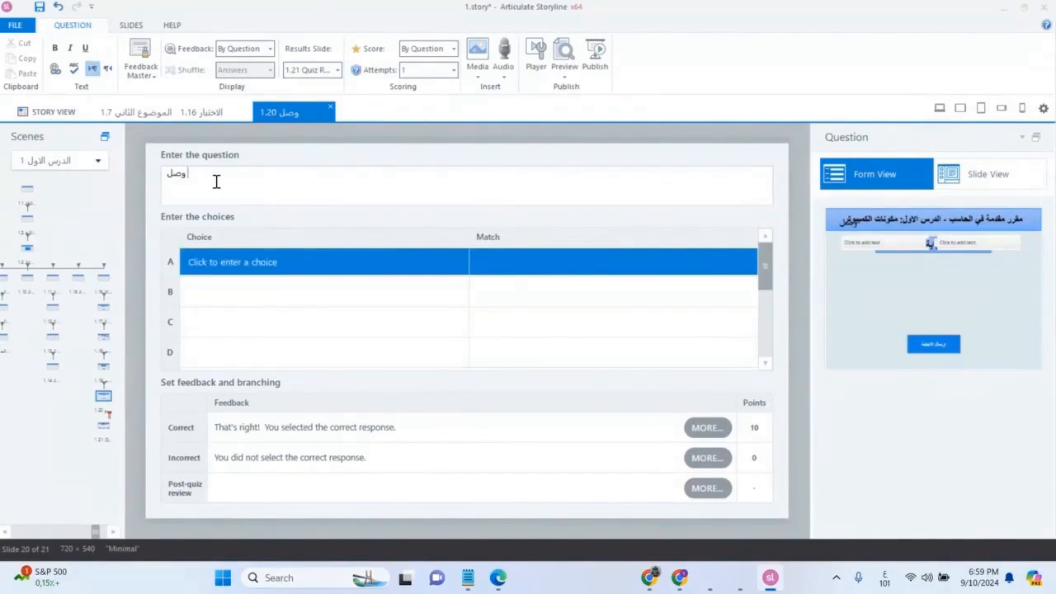
{"action": "type", "text": "بين"}
{"action": "key", "text": "BackSpace"}
{"action": "key", "text": "BackSpace"}
{"action": "key", "text": "BackSpace"}
{"action": "key", "text": "BackSpace"}
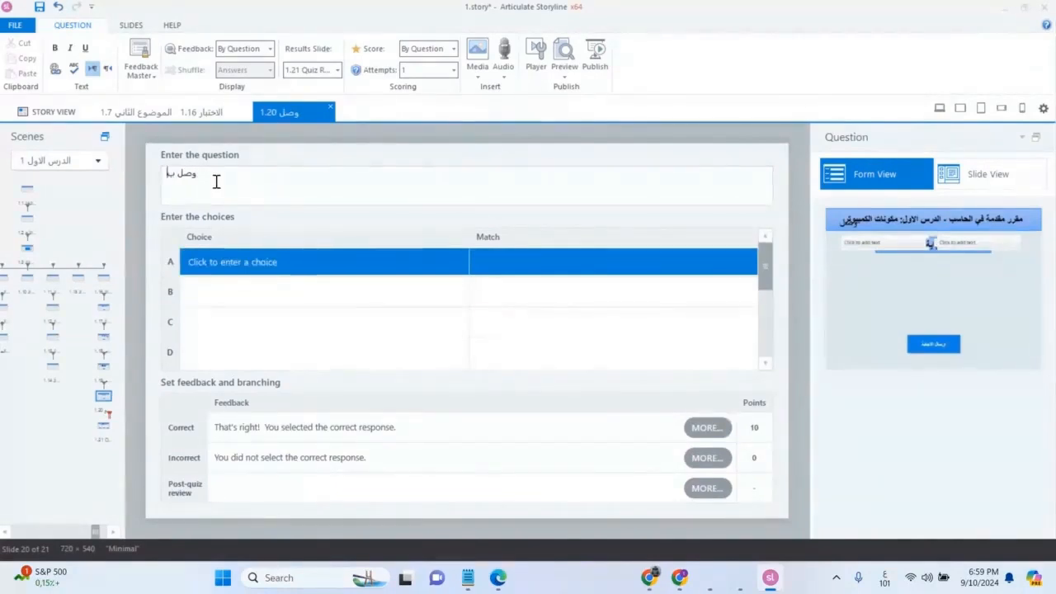
{"action": "type", "text": "للاجابة"}
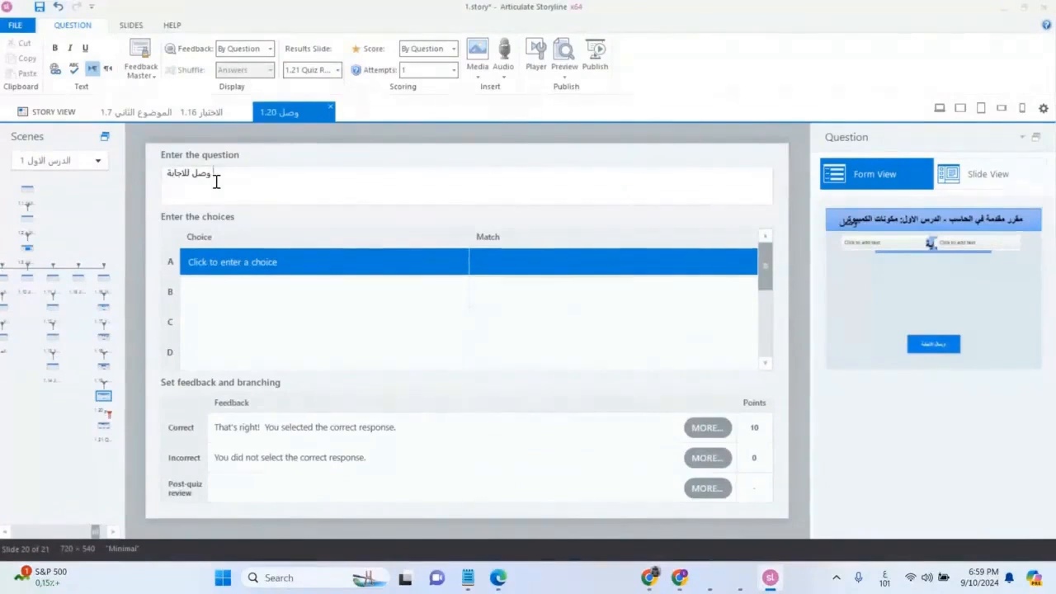
{"action": "type", "text": " الص"}
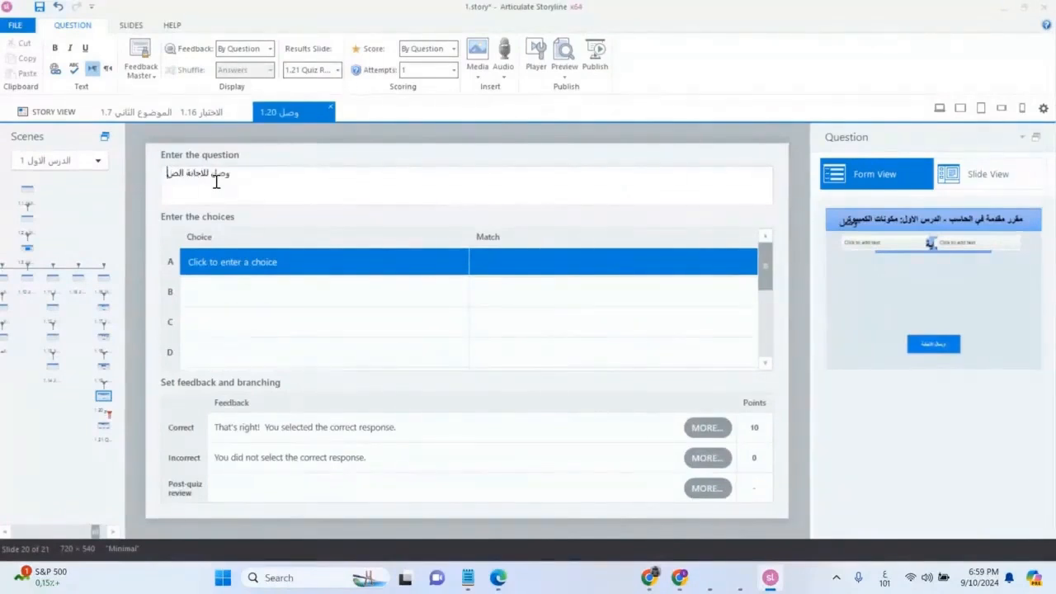
{"action": "type", "text": "حيحة بين العمودين"}
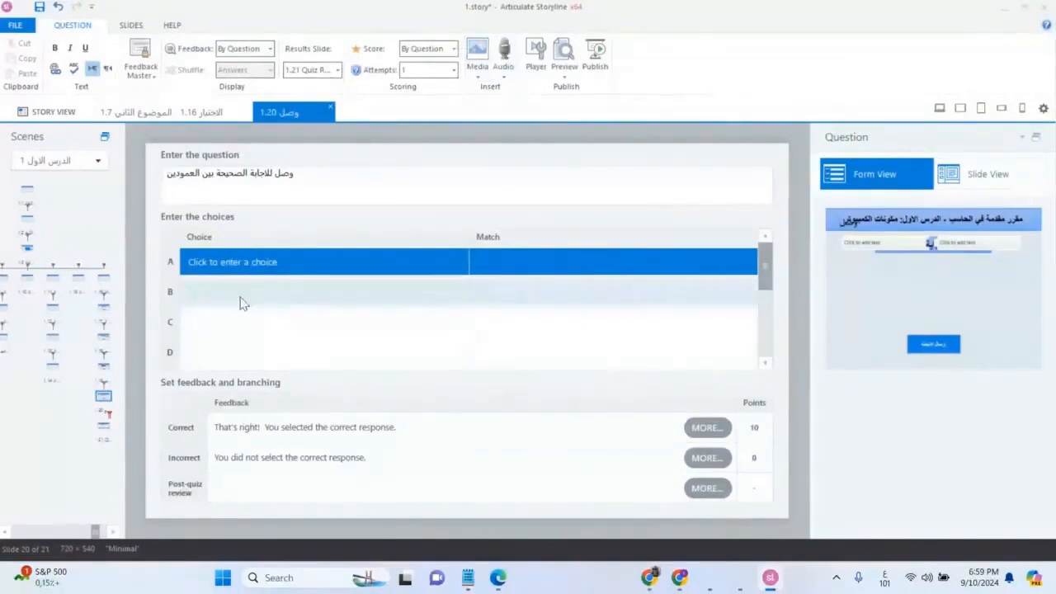
Enter "لوحة المفاتيح" as choice A with "وحدات ادخال" as its match.
{"action": "left_click", "coordinate": [236, 269]}
{"action": "type", "text": "لوحة"}
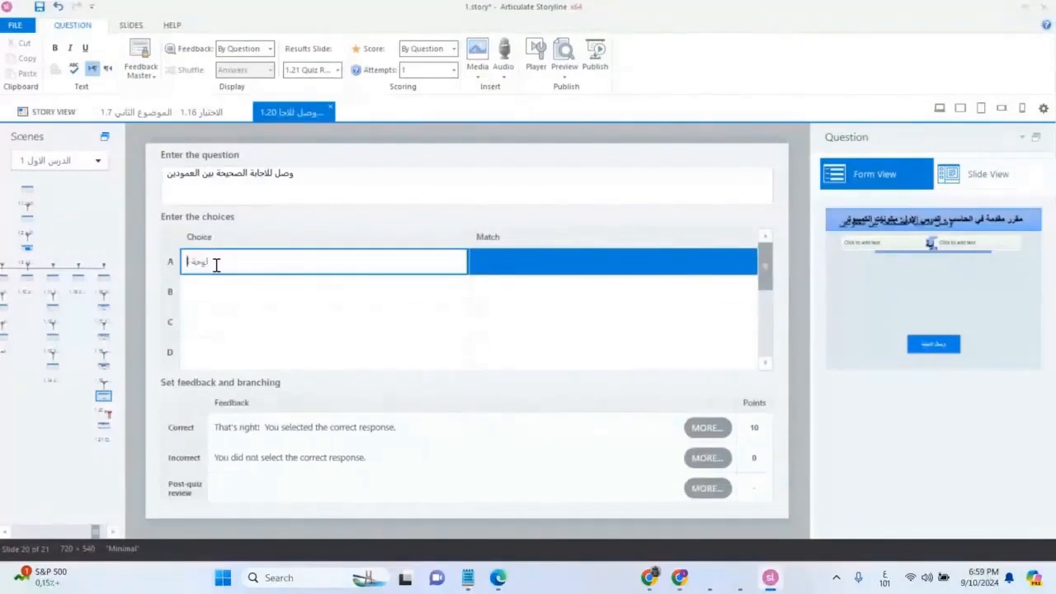
{"action": "type", "text": " المفاتيح"}
{"action": "left_click", "coordinate": [611, 262]}
{"action": "type", "text": "وحدات ادخ"}
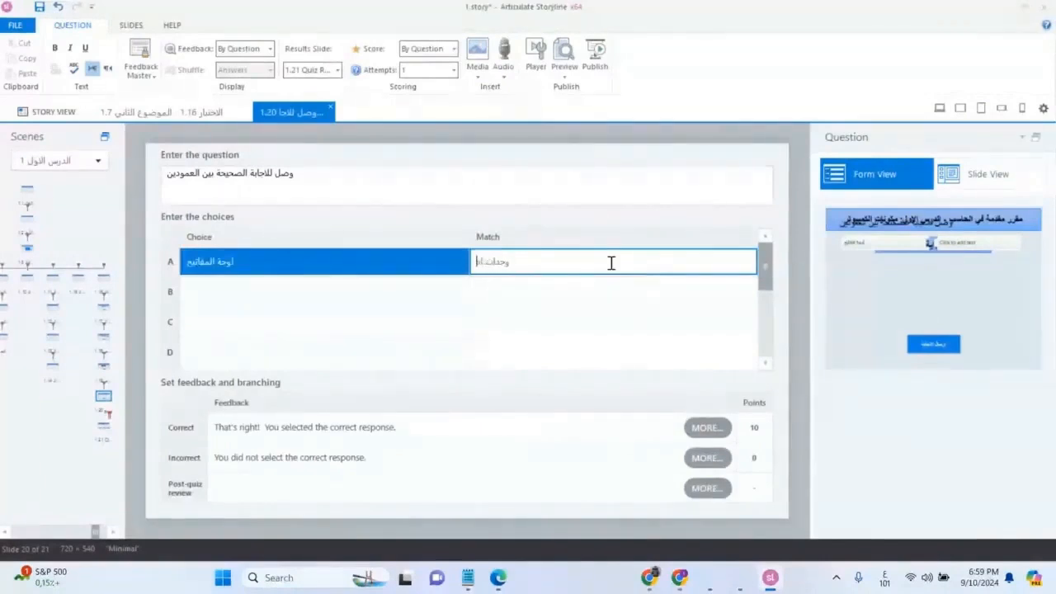
{"action": "type", "text": "ال"}
Enter "الطابعة" as choice B with "وحدات اخراج" as its match.
{"action": "left_click", "coordinate": [399, 299]}
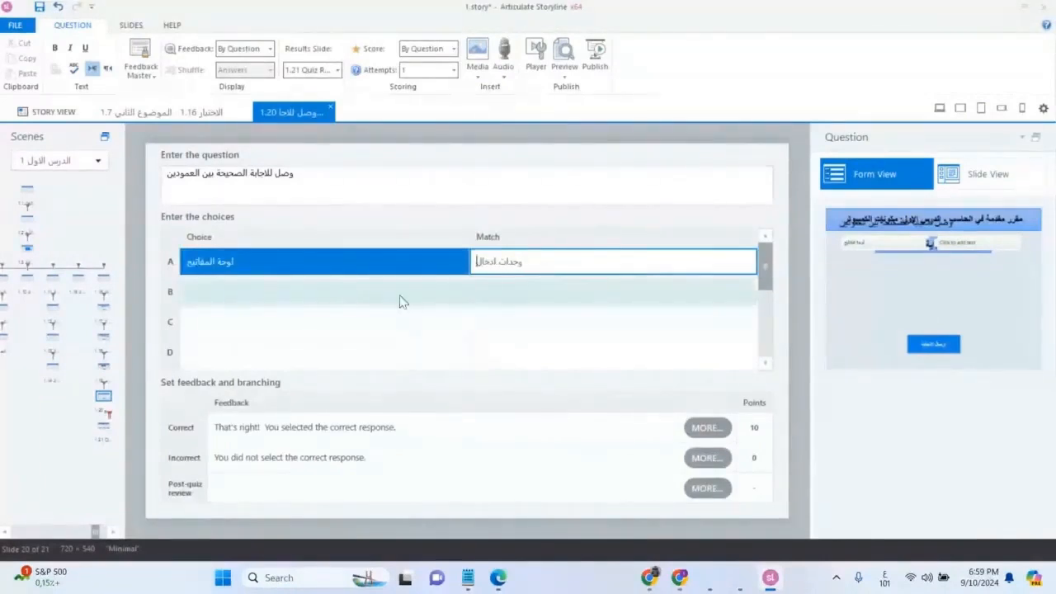
{"action": "type", "text": "الطابعه"}
{"action": "left_click", "coordinate": [539, 294]}
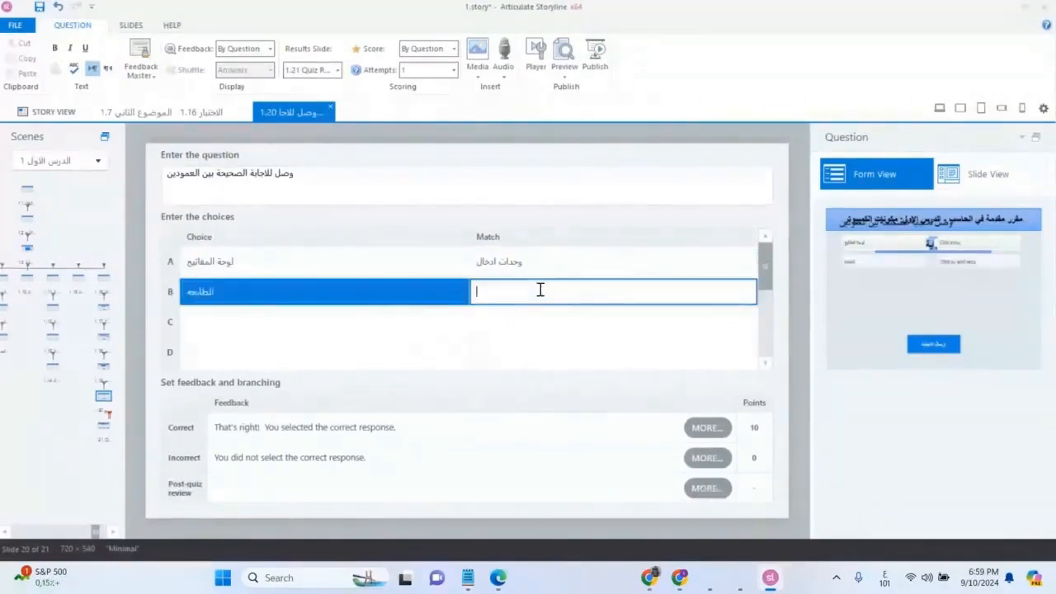
{"action": "type", "text": "وحدات اخراج"}
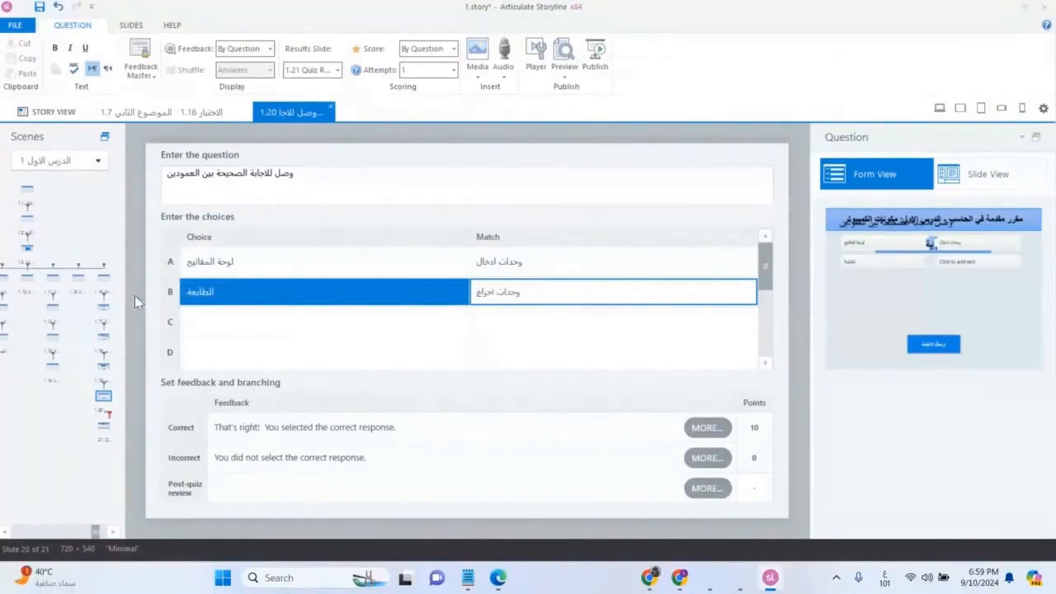
Enter "المعالج" as choice C with "المسؤل عن الحساب والمنطق" as its match.
{"action": "left_click", "coordinate": [208, 322]}
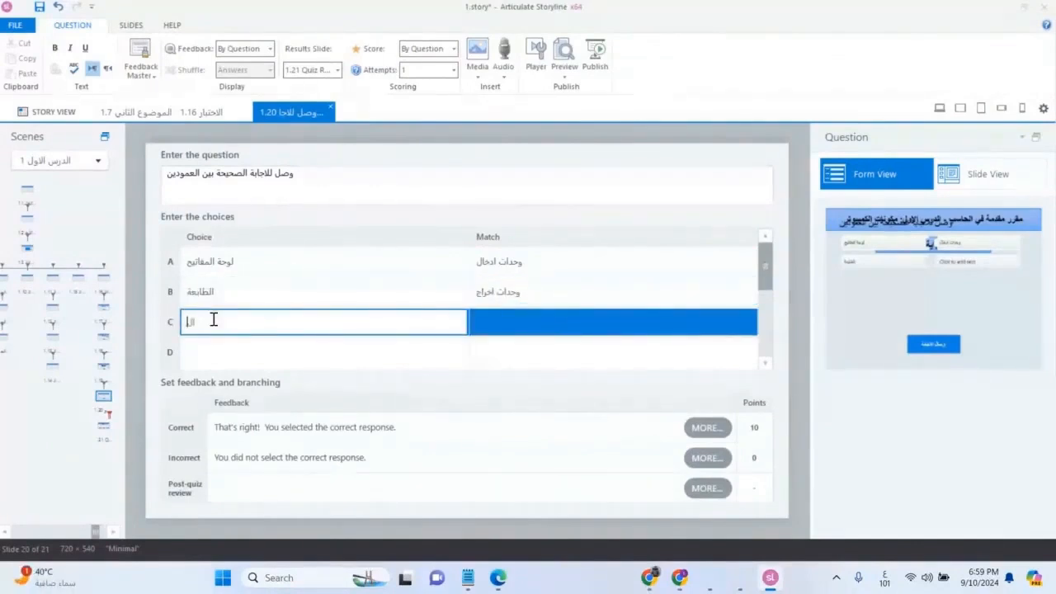
{"action": "type", "text": "السماع"}
{"action": "left_click", "coordinate": [490, 322]}
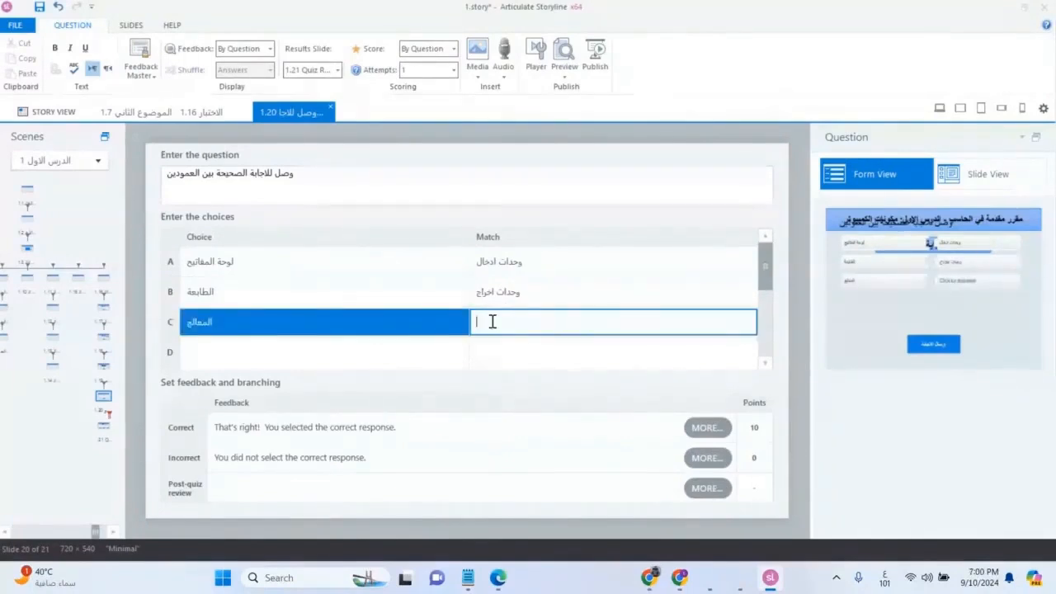
{"action": "type", "text": "وحد"}
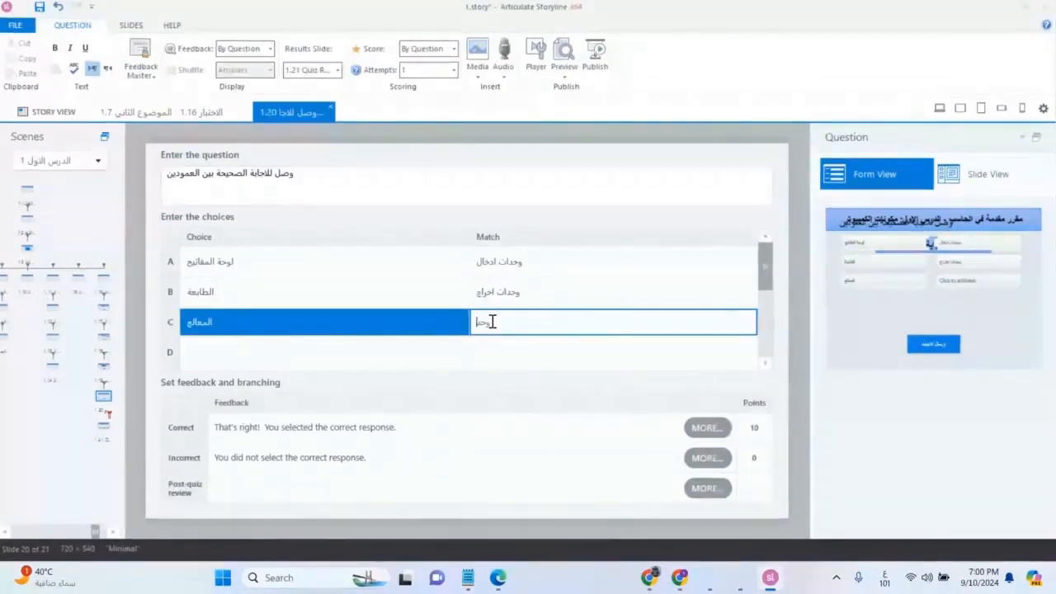
{"action": "key", "text": "BackSpace"}
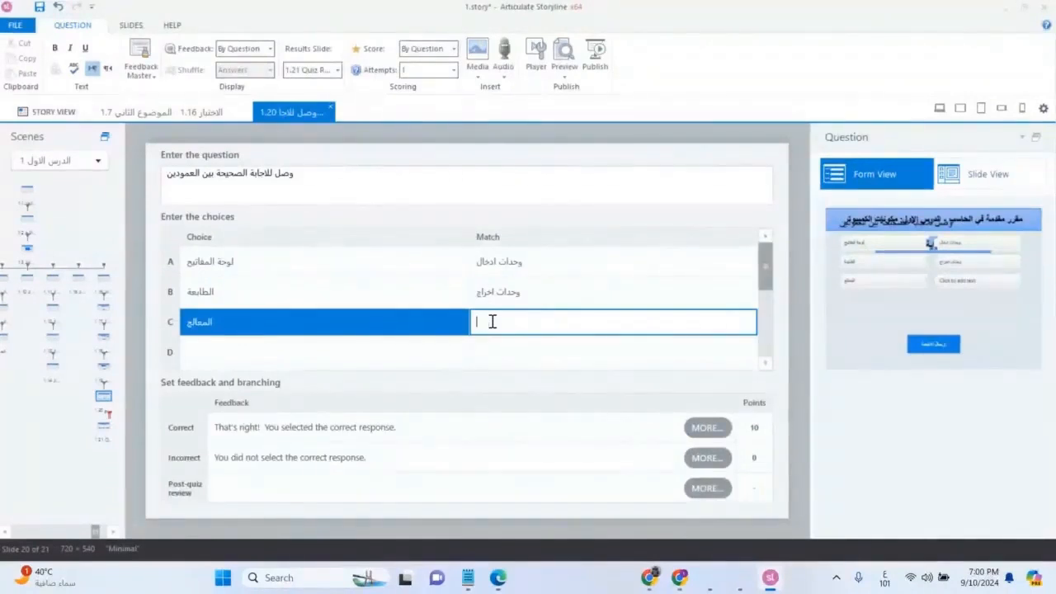
{"action": "key", "text": "BackSpace"}
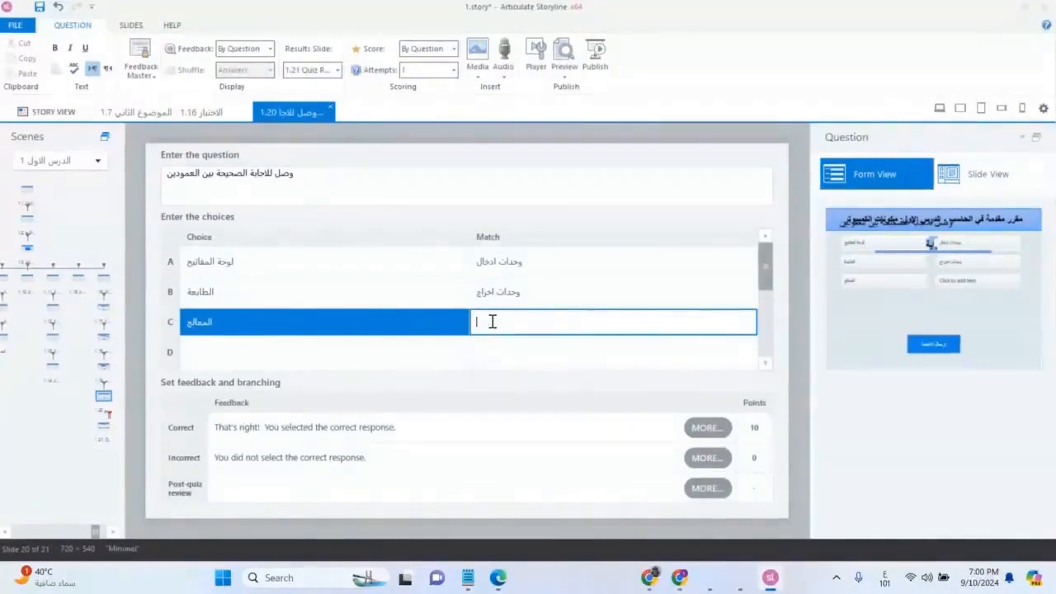
{"action": "type", "text": "ال"}
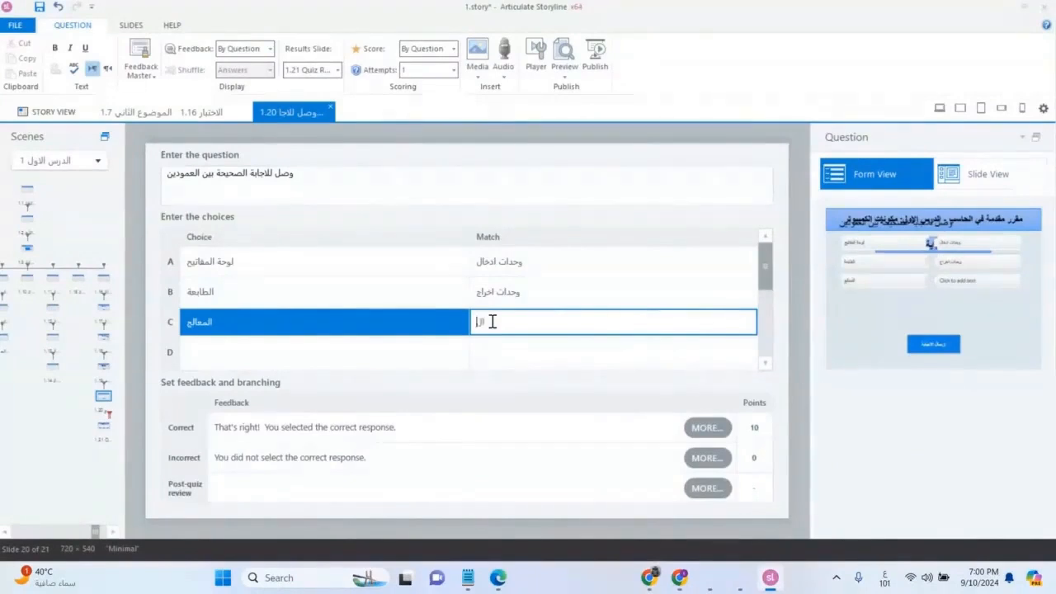
{"action": "type", "text": "مسؤل عن تخاب والمنطق"}
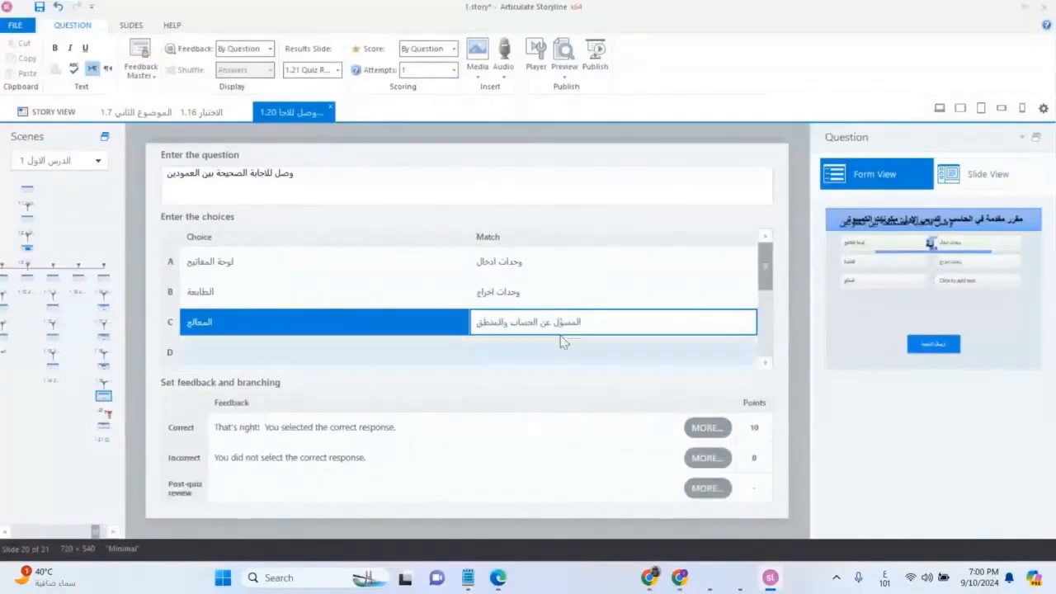
Enter "الذاكرة" as choice D with "وهي نوعين مؤقته و دائمة" as its match.
{"action": "left_click", "coordinate": [374, 353]}
{"action": "type", "text": "الذاكرة"}
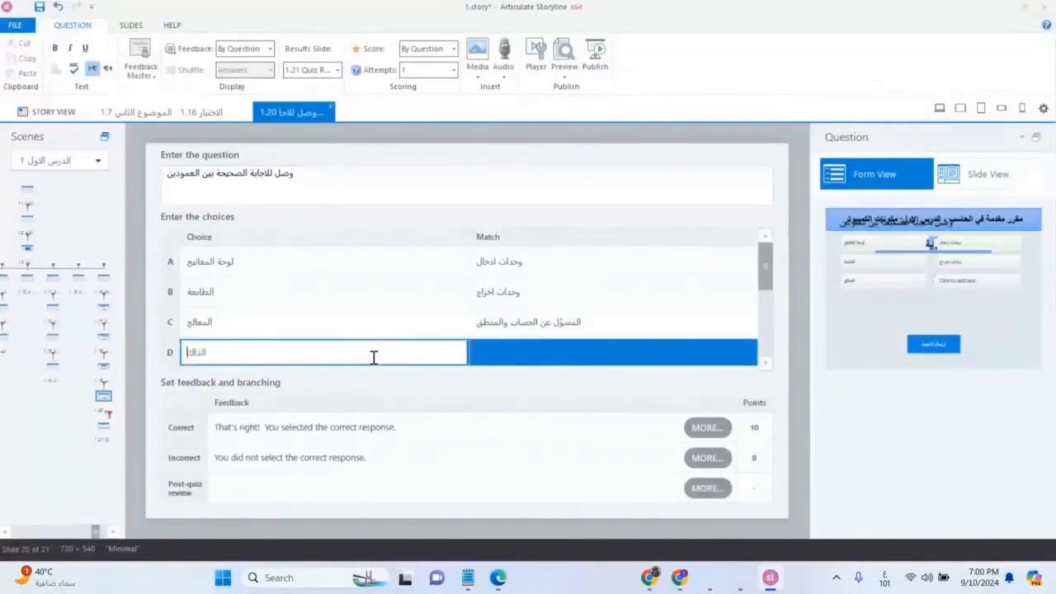
{"action": "left_click", "coordinate": [486, 359]}
{"action": "type", "text": "وحدات"}
{"action": "type", "text": "وعين "}
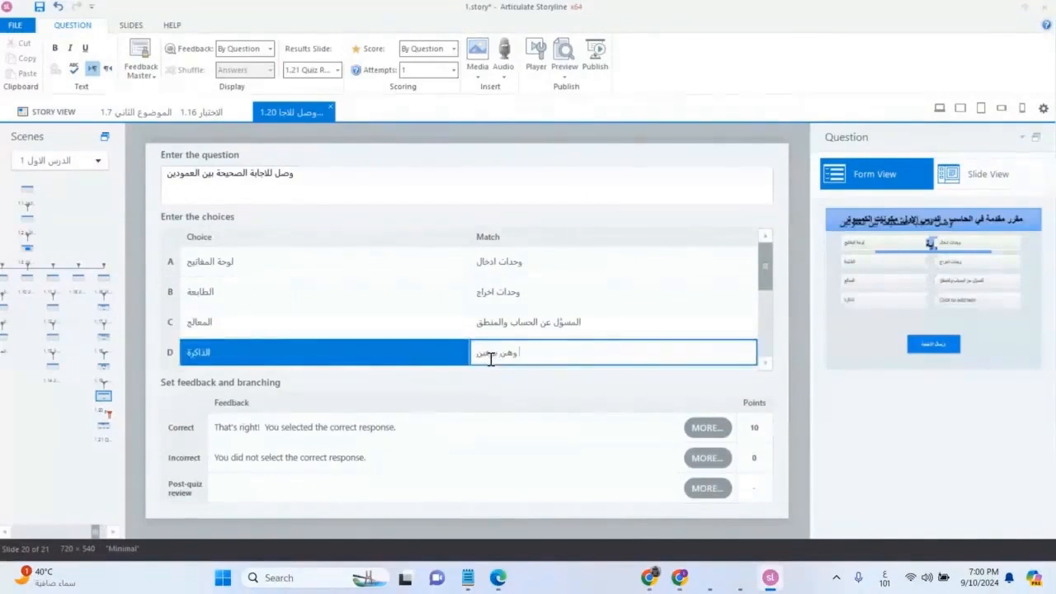
{"action": "type", "text": "مؤقتة ودائ"}
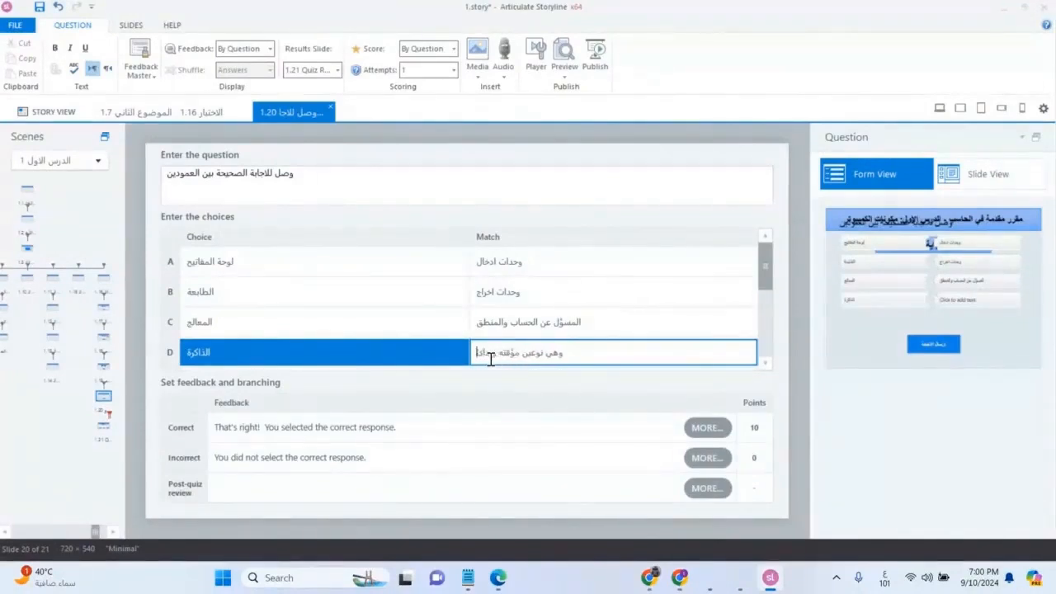
{"action": "type", "text": "مة"}
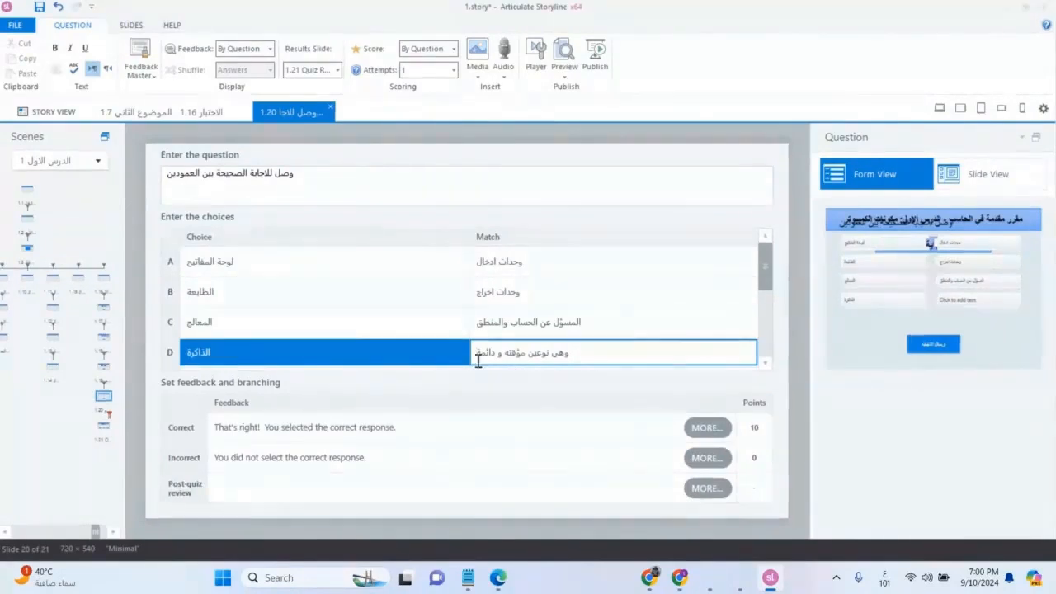
In choice D's match, replace "مؤقته" with "RAM" and "دائمة" with "ROM".
{"action": "double_click", "coordinate": [512, 355]}
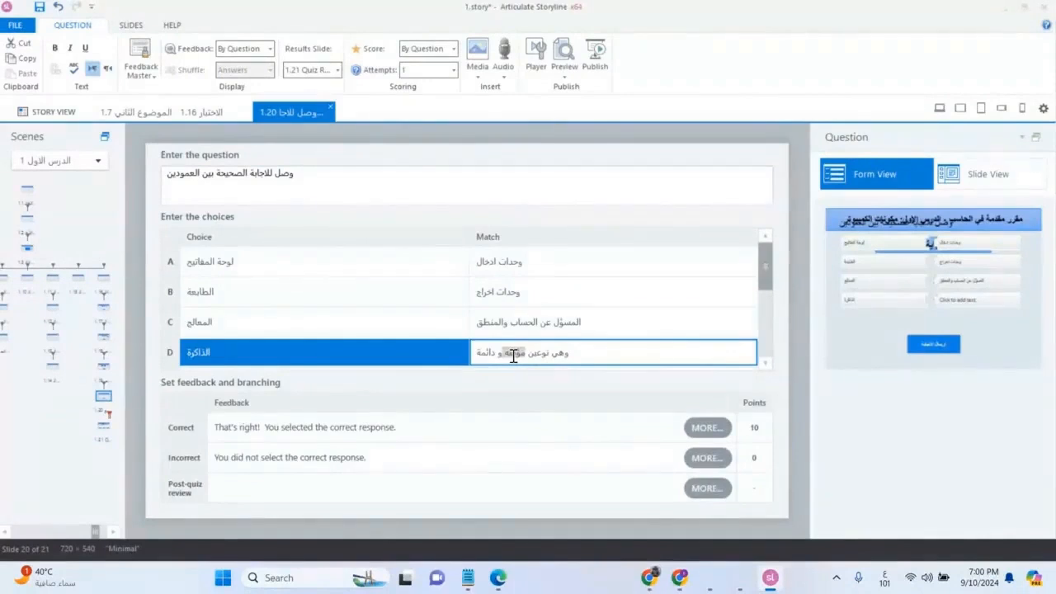
{"action": "type", "text": "و"}
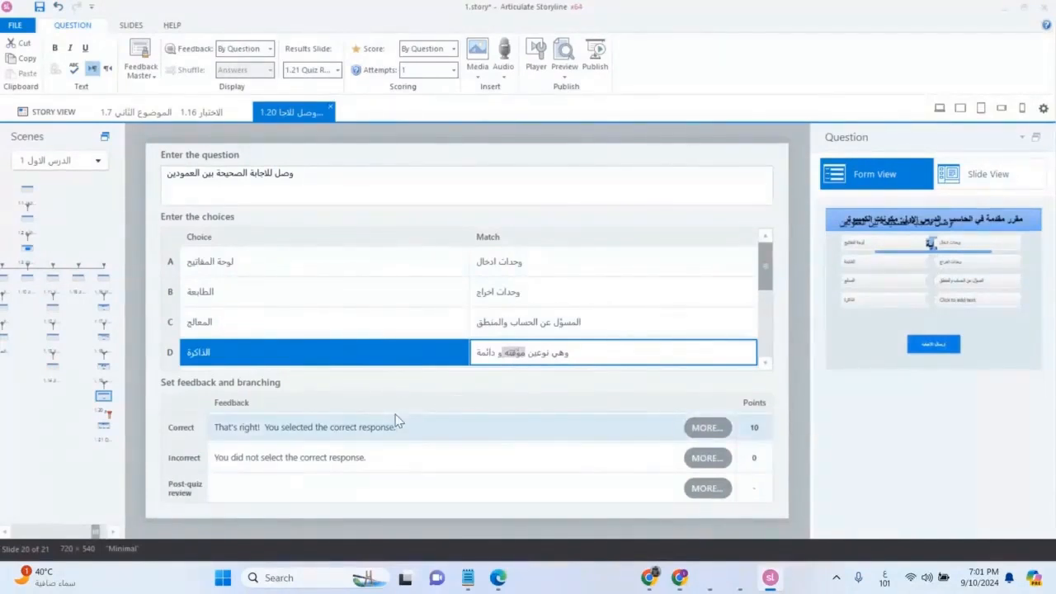
{"action": "key", "text": "alt+shift"}
{"action": "type", "text": "R"}
{"action": "type", "text": "AM"}
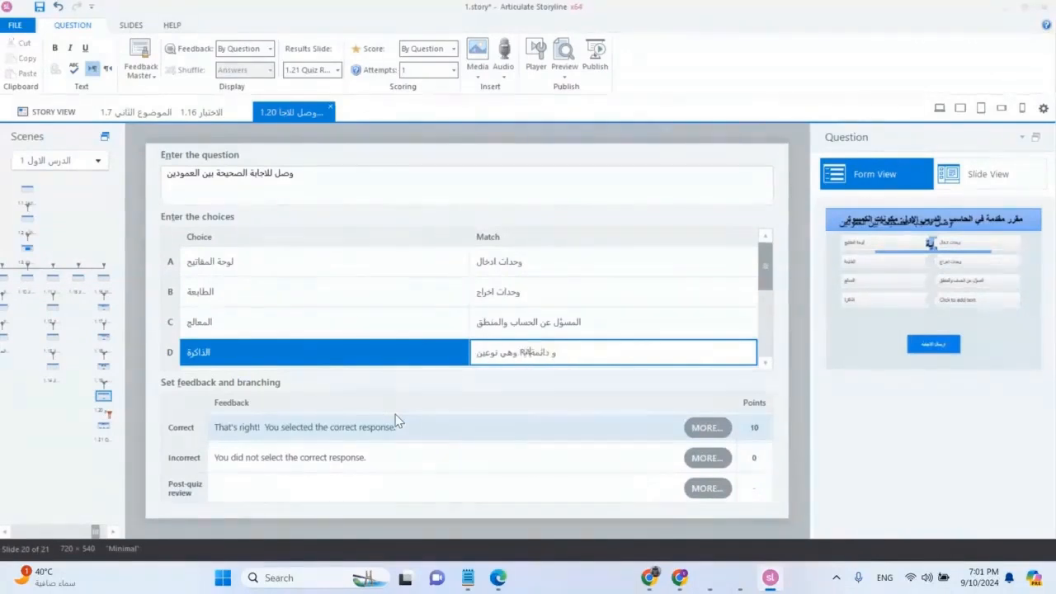
{"action": "key", "text": "alt+shift"}
{"action": "double_click", "coordinate": [555, 352]}
{"action": "key", "text": "BackSpace"}
{"action": "key", "text": "alt+shift"}
{"action": "type", "text": "R"}
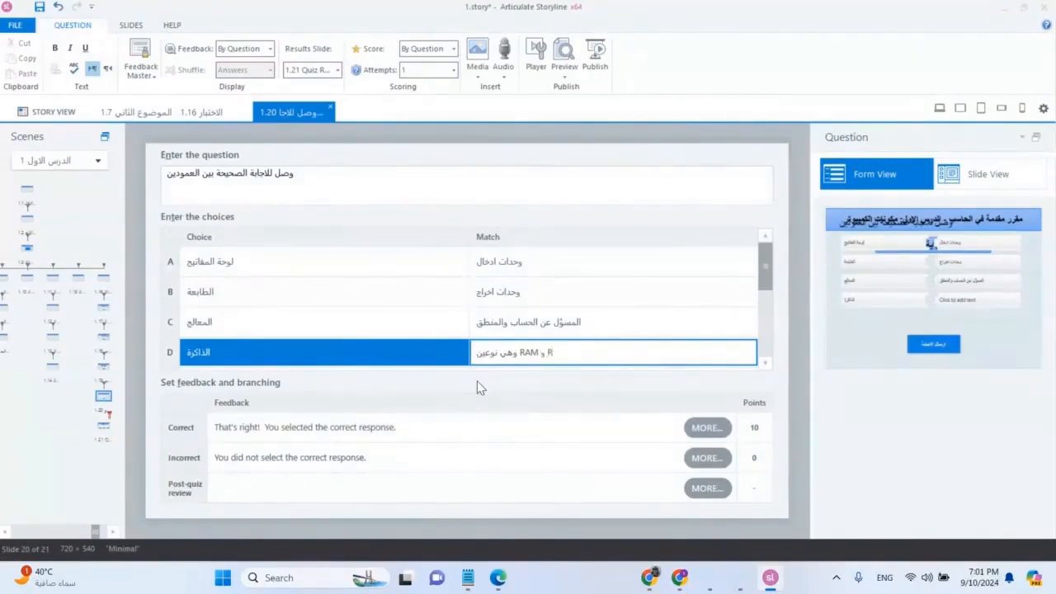
{"action": "type", "text": "OM"}
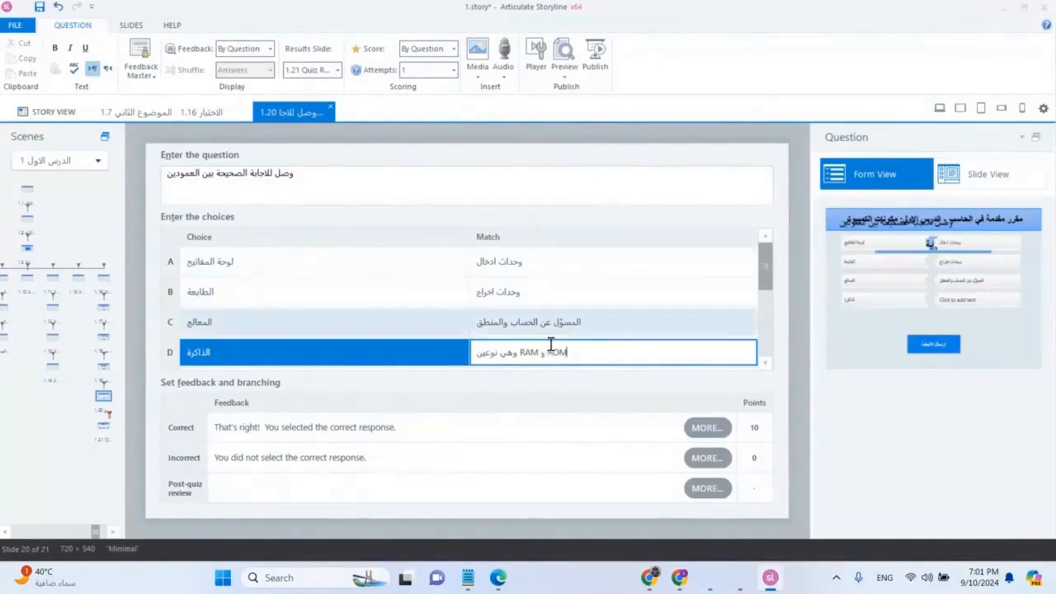
Set the text direction of all four match entries, D to A, to right-to-left.
{"action": "left_click", "coordinate": [107, 68]}
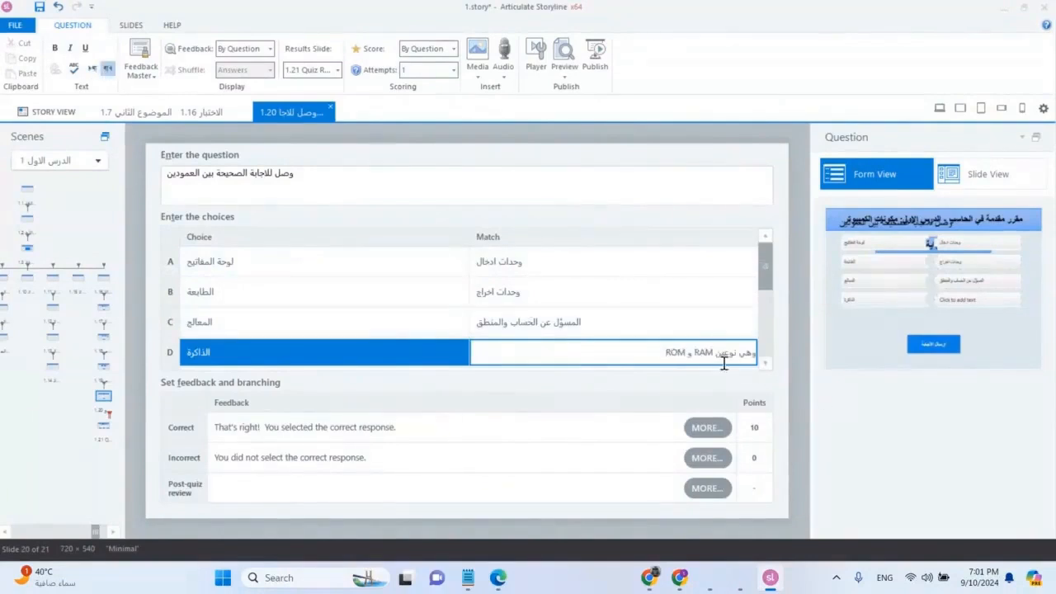
{"action": "left_click", "coordinate": [526, 327]}
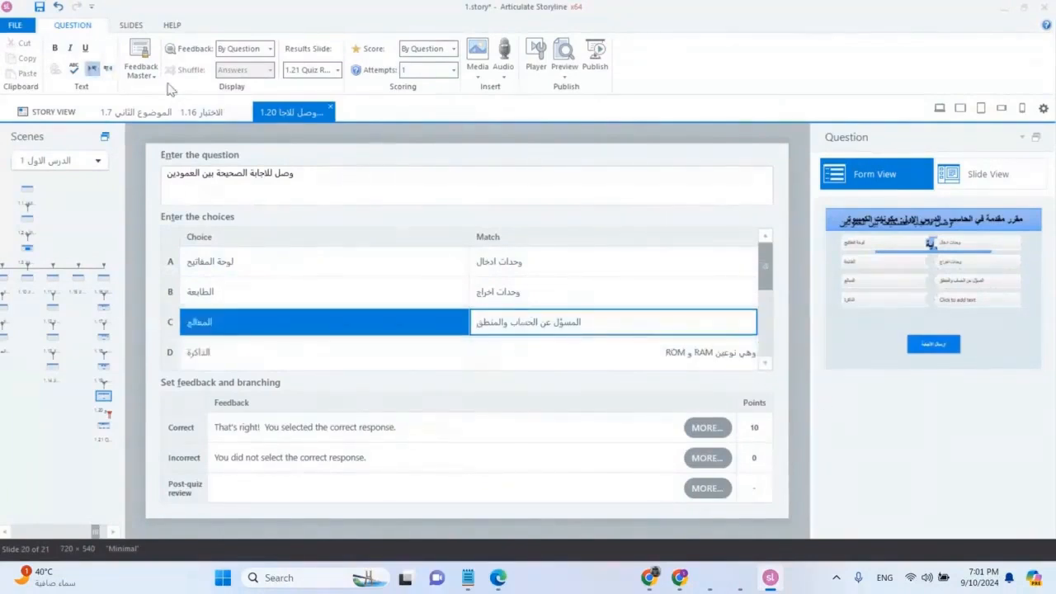
{"action": "left_click", "coordinate": [500, 290]}
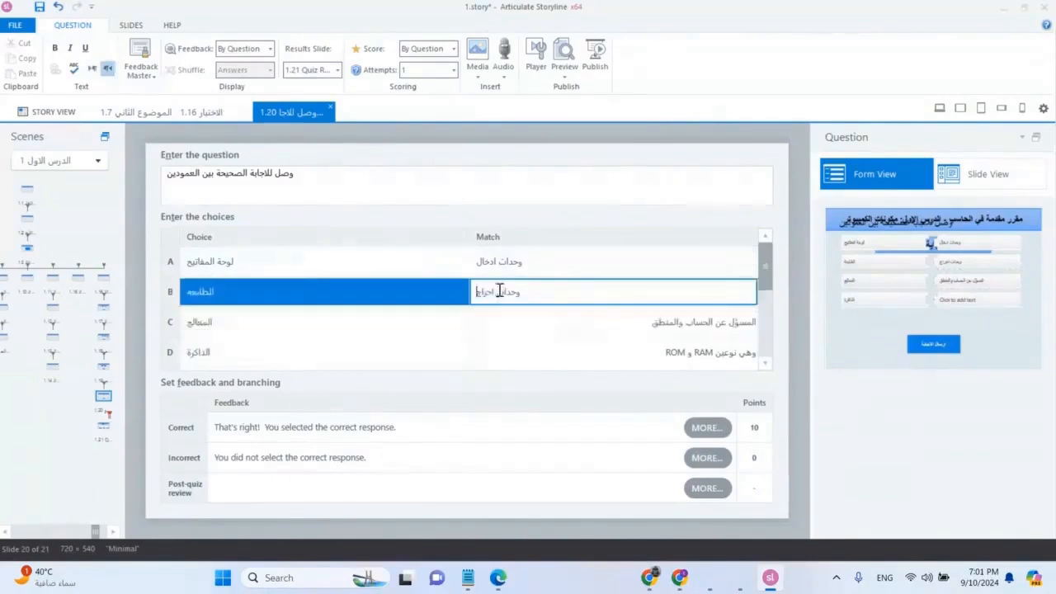
{"action": "left_click", "coordinate": [631, 262]}
{"action": "left_click", "coordinate": [108, 69]}
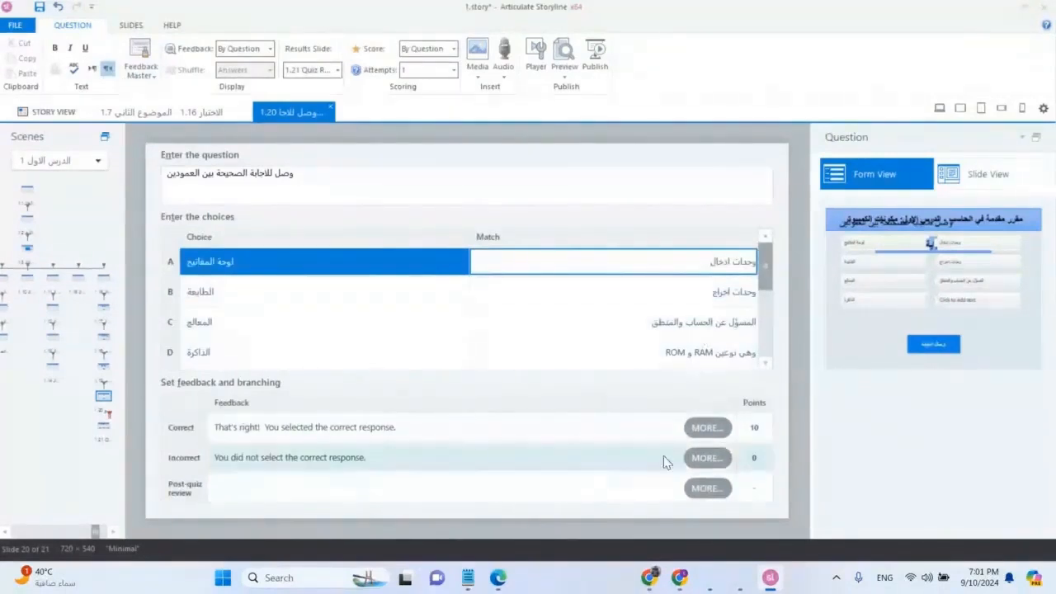
Set the points for a correct answer to 1 on the matching question.
{"action": "left_click", "coordinate": [750, 428]}
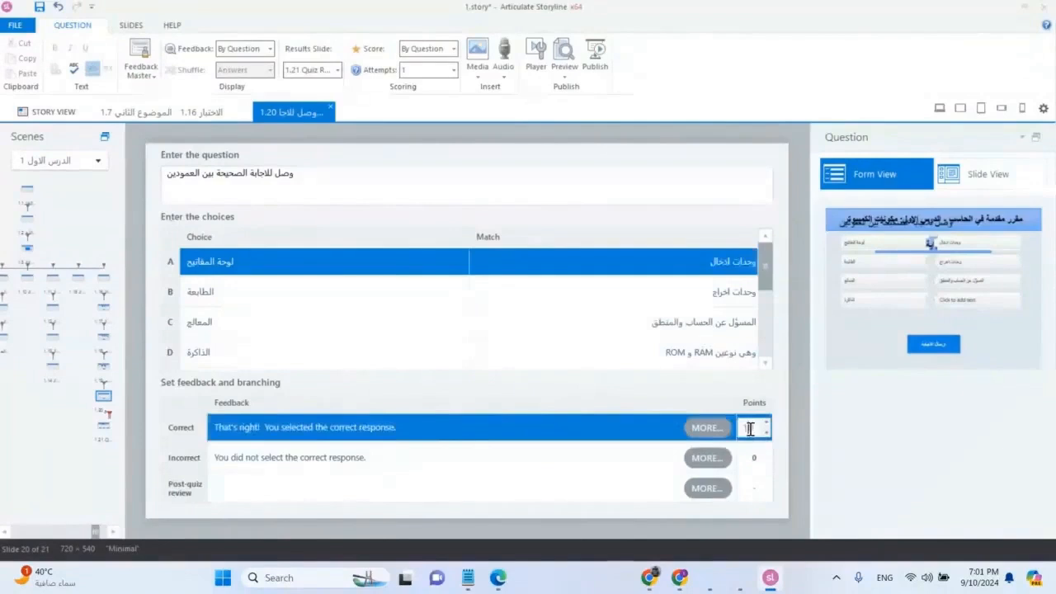
{"action": "double_click", "coordinate": [753, 427]}
{"action": "type", "text": "1"}
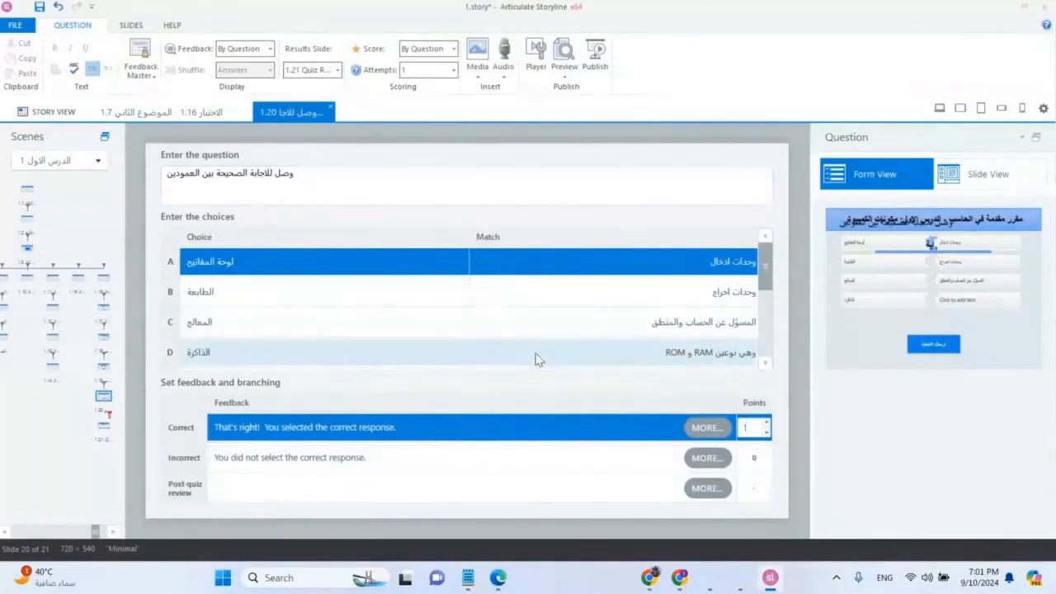
{"action": "scroll", "coordinate": [537, 358], "scroll_direction": "down", "scroll_amount": 1}
{"action": "scroll", "coordinate": [541, 368], "scroll_direction": "down", "scroll_amount": 1}
{"action": "scroll", "coordinate": [542, 368], "scroll_direction": "up", "scroll_amount": 2}
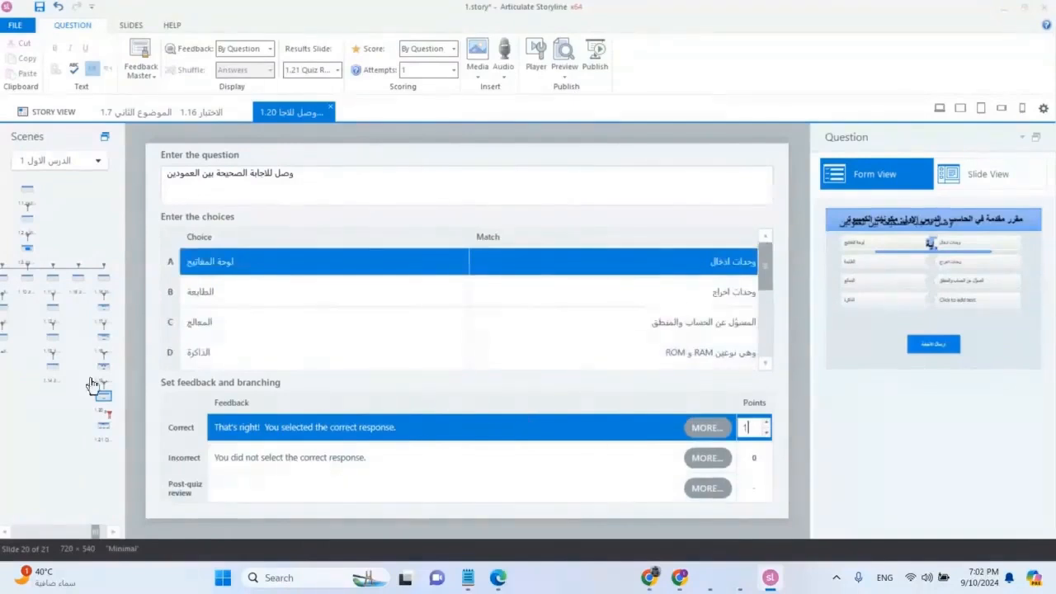
On the results slide, delete the default "Quiz Results" title and move the score and points boxes slightly up, away from the buttons.
{"action": "left_click", "coordinate": [105, 425]}
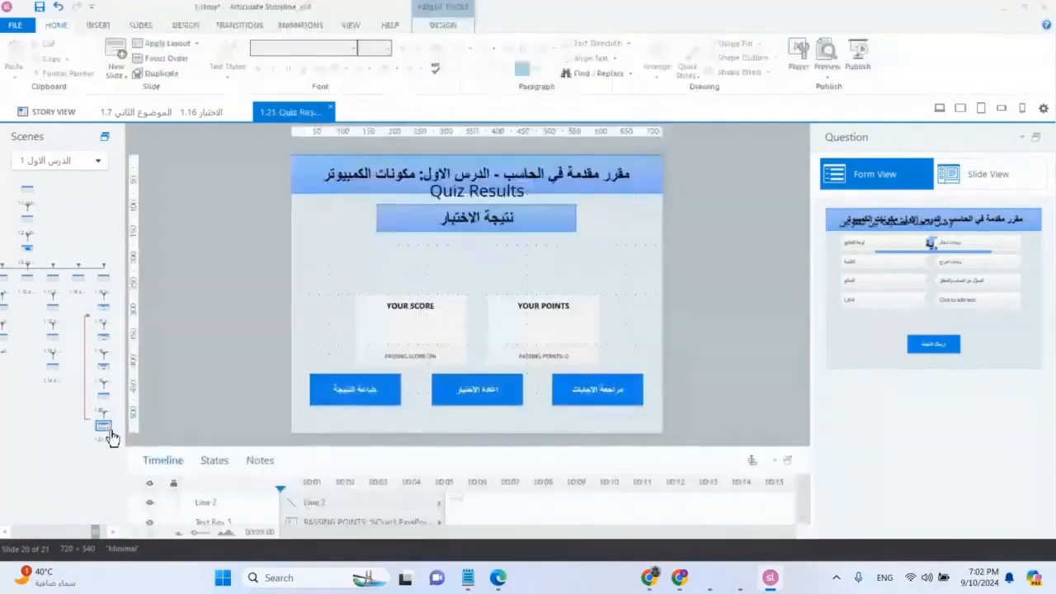
{"action": "left_click", "coordinate": [515, 201]}
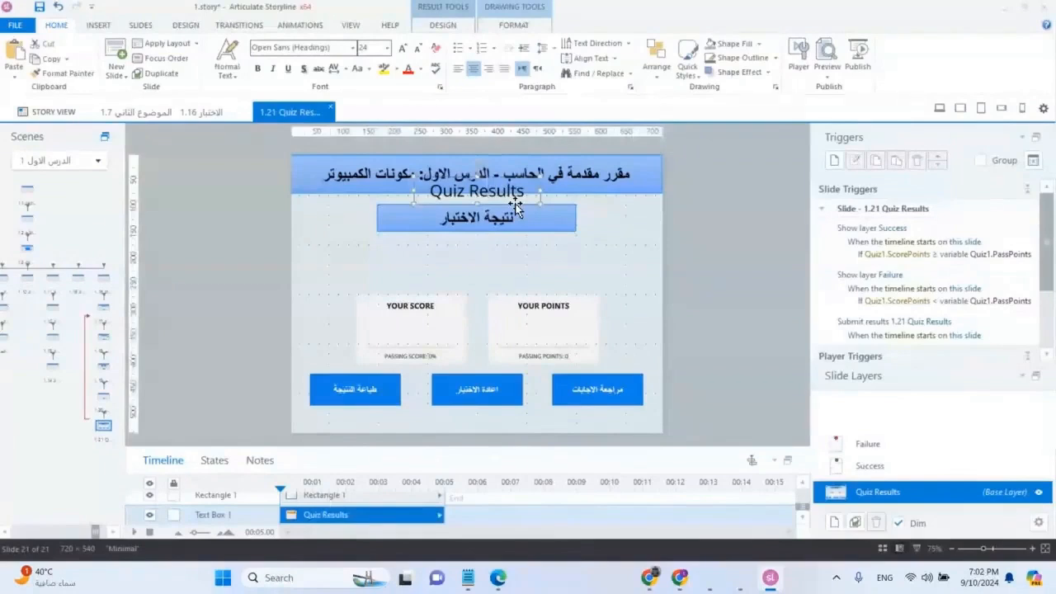
{"action": "key", "text": "Delete"}
{"action": "left_click", "coordinate": [512, 327]}
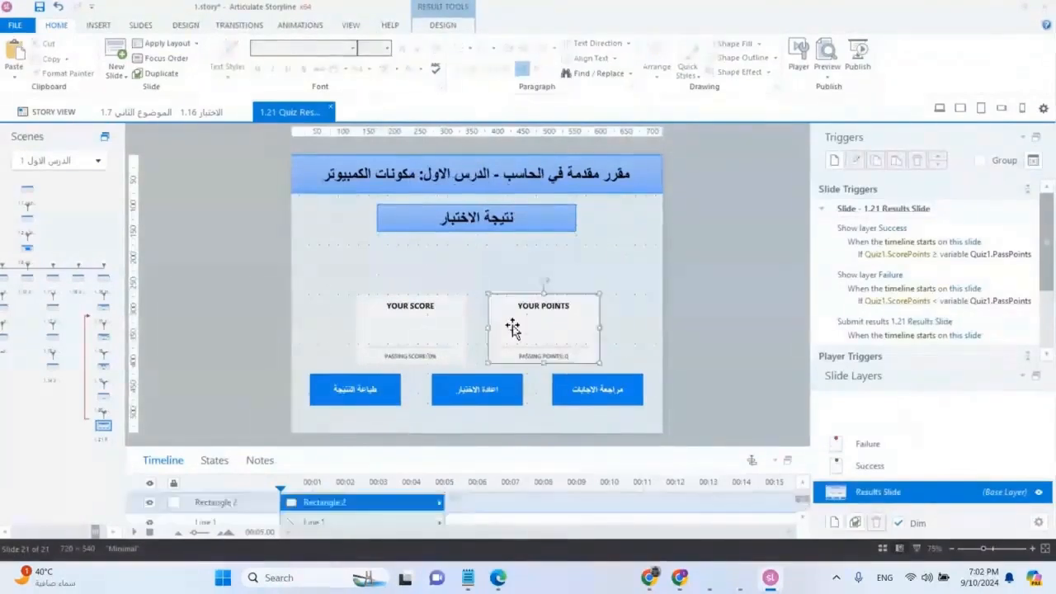
{"action": "left_click_drag", "start_coordinate": [642, 269], "coordinate": [326, 382]}
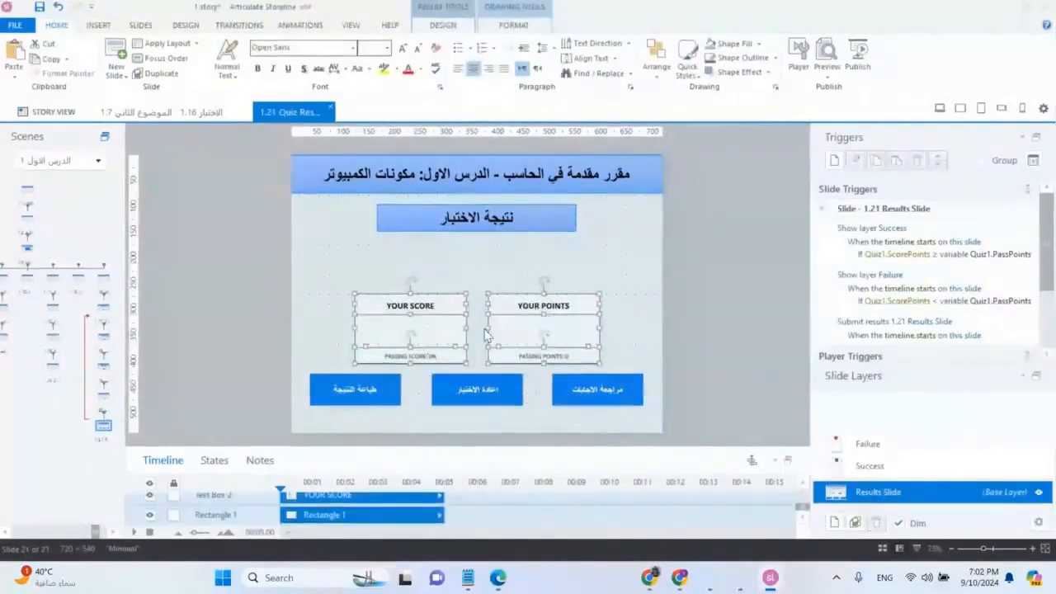
{"action": "left_click_drag", "start_coordinate": [487, 338], "coordinate": [487, 308]}
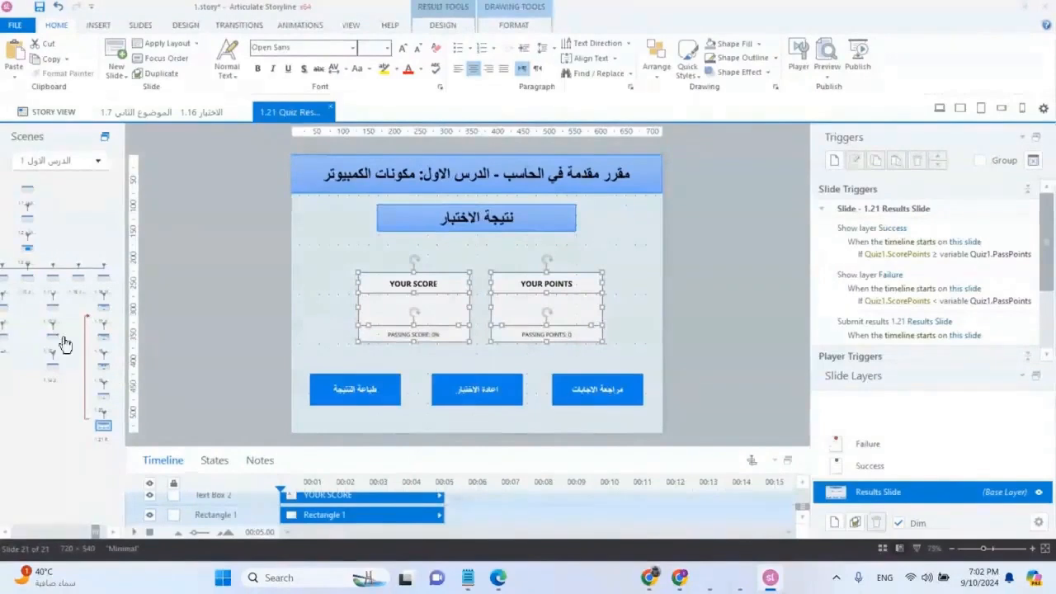
On the multiple-response question slide, enlarge the choices box vertically so all four choices fit between the question text and the submit button.
{"action": "left_click", "coordinate": [104, 307]}
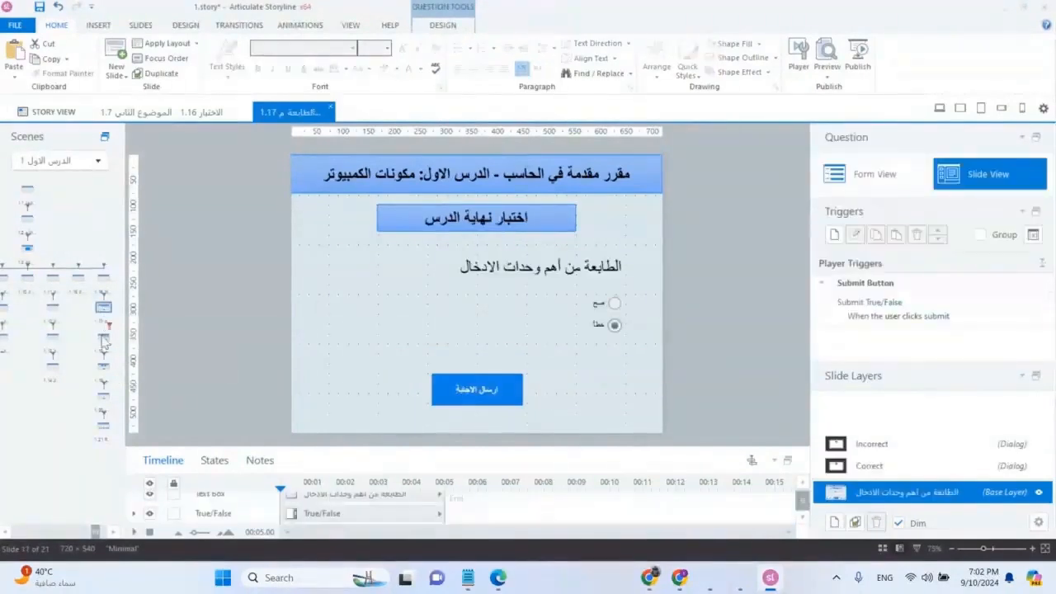
{"action": "left_click", "coordinate": [103, 340]}
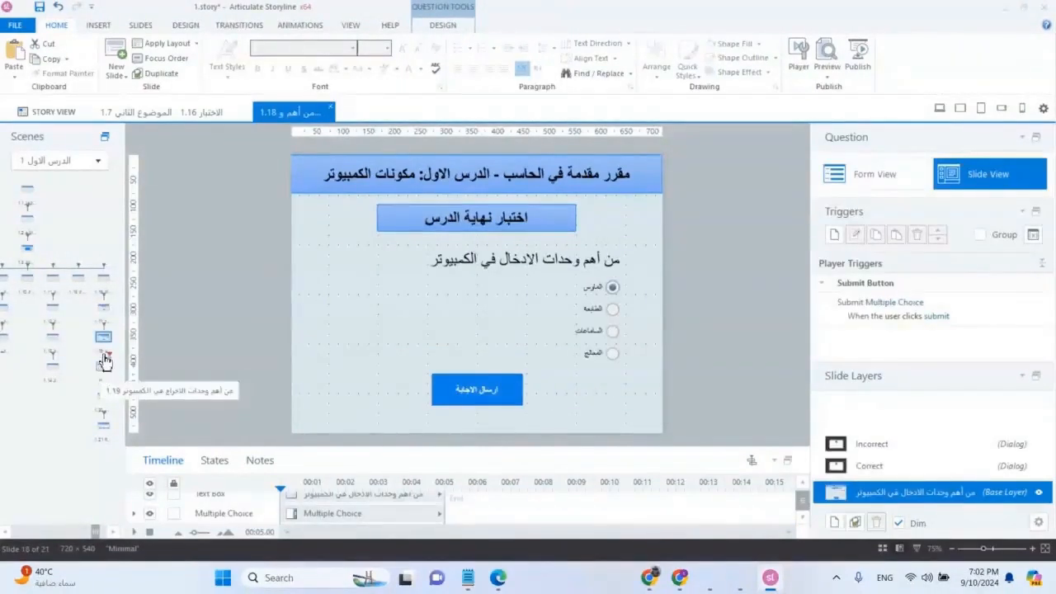
{"action": "left_click", "coordinate": [103, 307]}
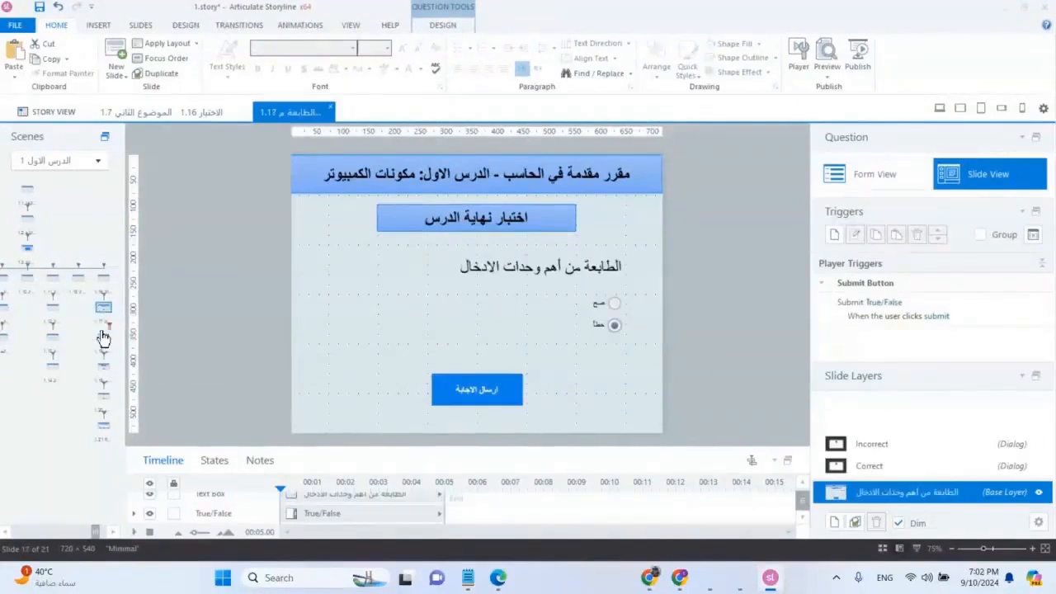
{"action": "left_click", "coordinate": [103, 348]}
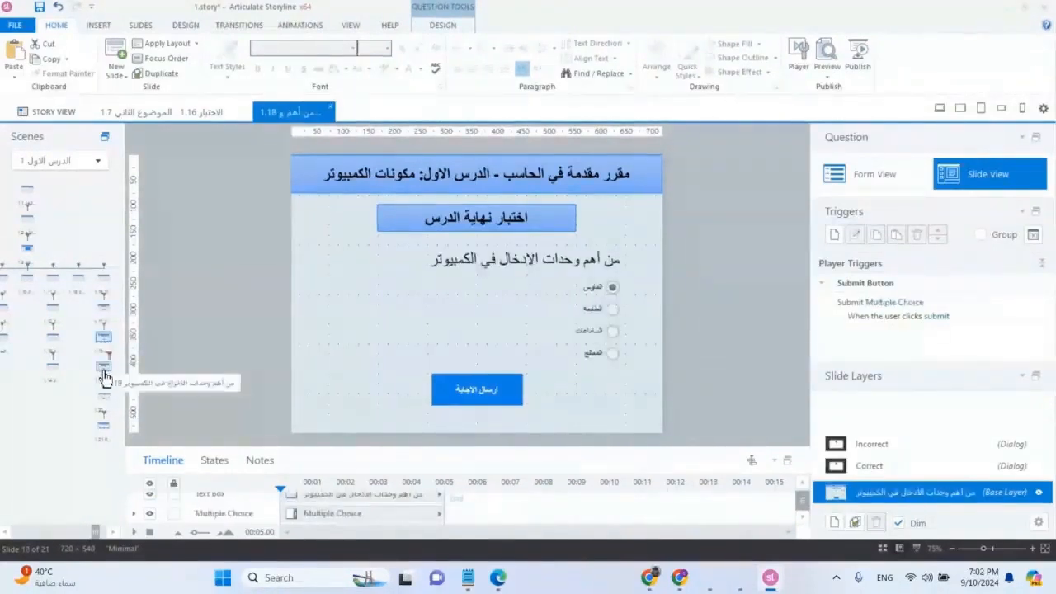
{"action": "left_click", "coordinate": [104, 368]}
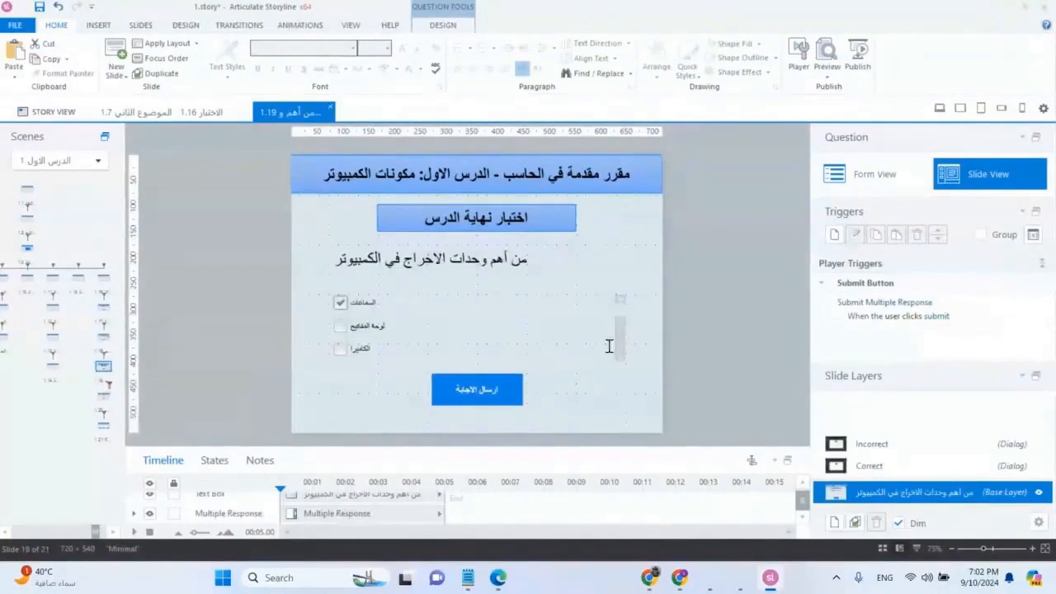
{"action": "left_click_drag", "start_coordinate": [620, 341], "coordinate": [623, 312]}
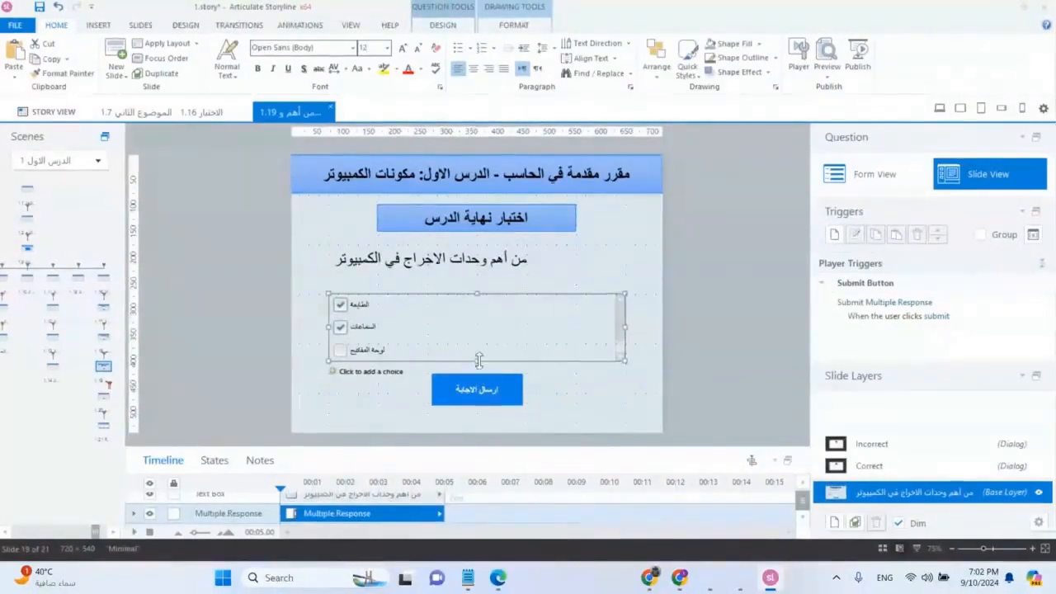
{"action": "left_click_drag", "start_coordinate": [478, 293], "coordinate": [478, 280]}
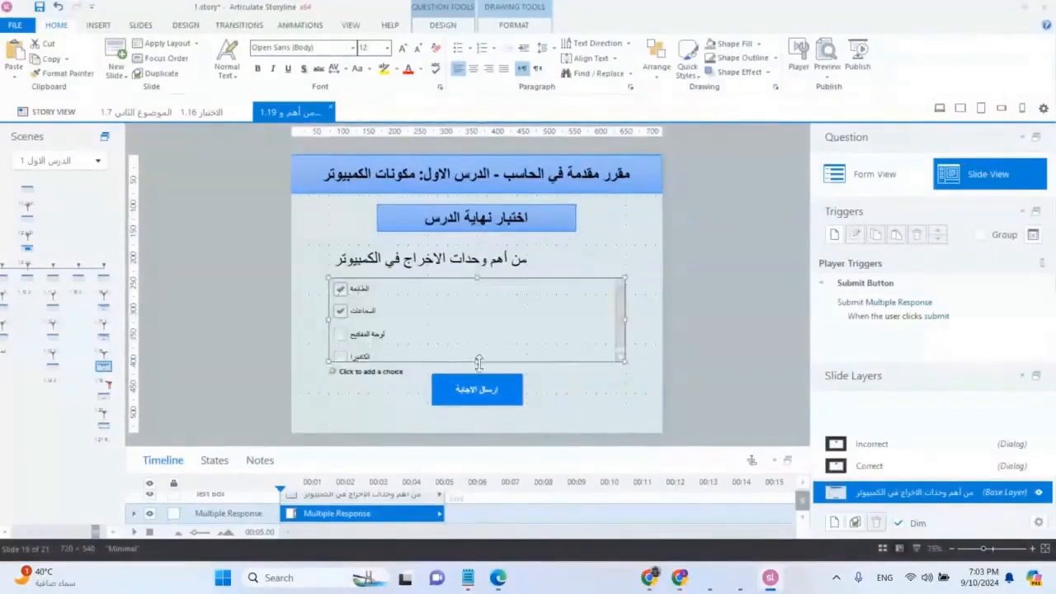
{"action": "left_click_drag", "start_coordinate": [477, 363], "coordinate": [480, 368]}
{"action": "left_click_drag", "start_coordinate": [477, 279], "coordinate": [478, 273]}
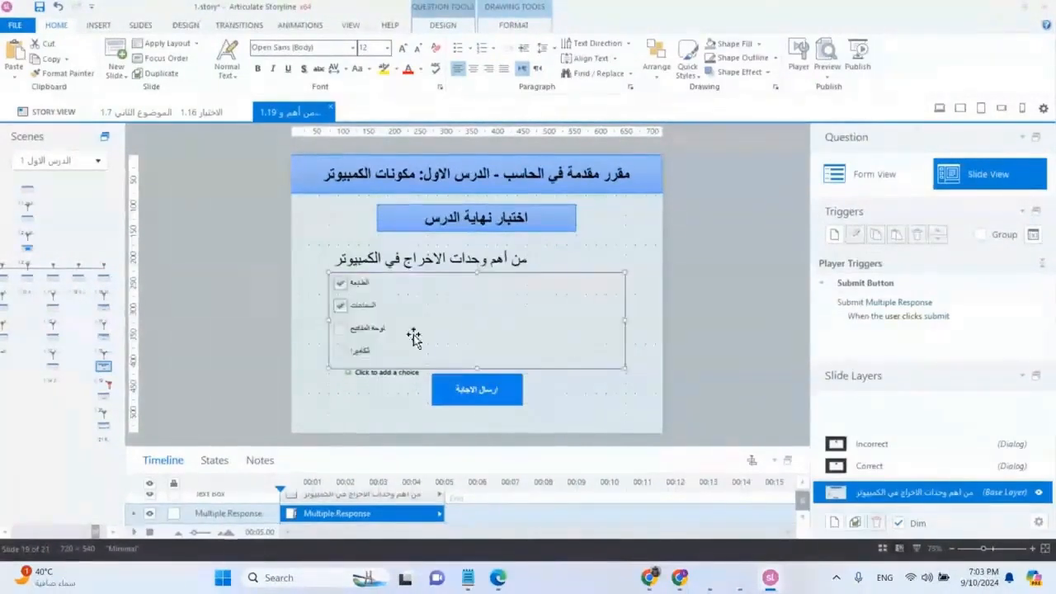
{"action": "left_click", "coordinate": [319, 351]}
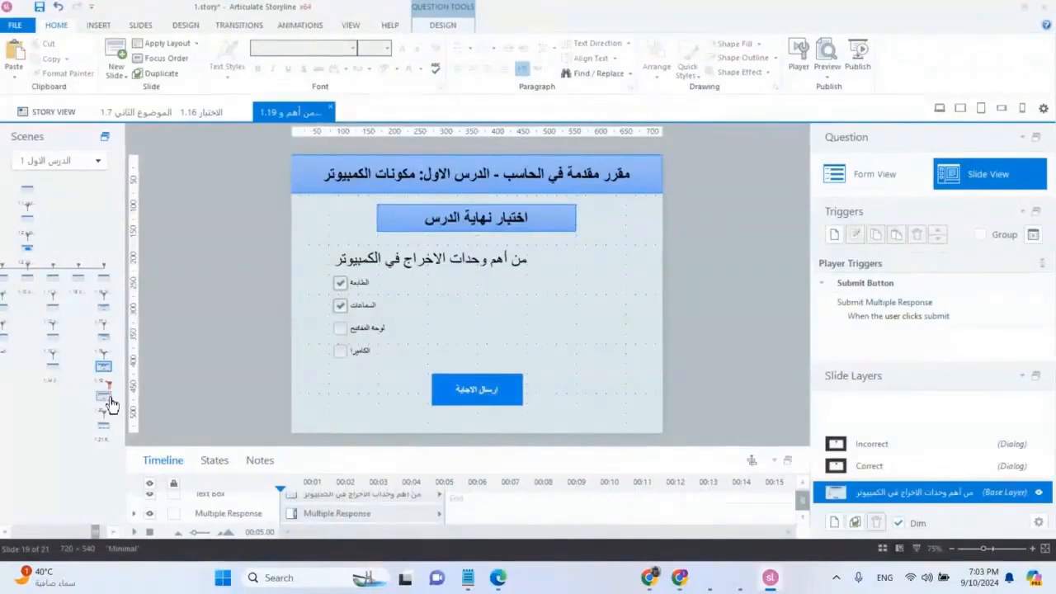
On the matching question slide, shorten the drag-and-drop block and move it between the "اختبار نهاية الدرس" heading and the submit button.
{"action": "left_click", "coordinate": [110, 402]}
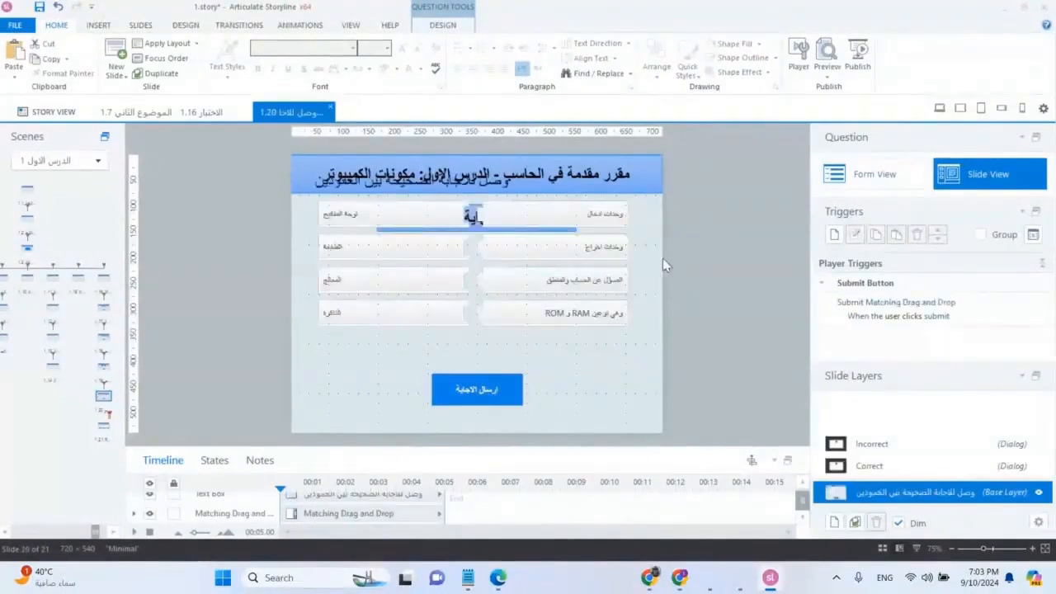
{"action": "left_click_drag", "start_coordinate": [639, 351], "coordinate": [320, 259]}
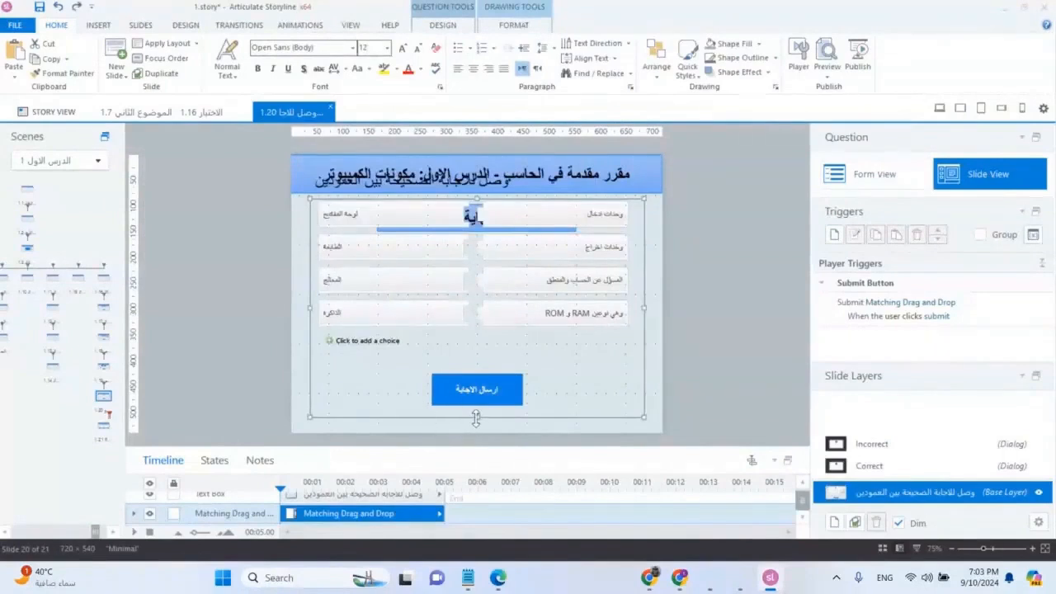
{"action": "left_click_drag", "start_coordinate": [471, 389], "coordinate": [475, 344]}
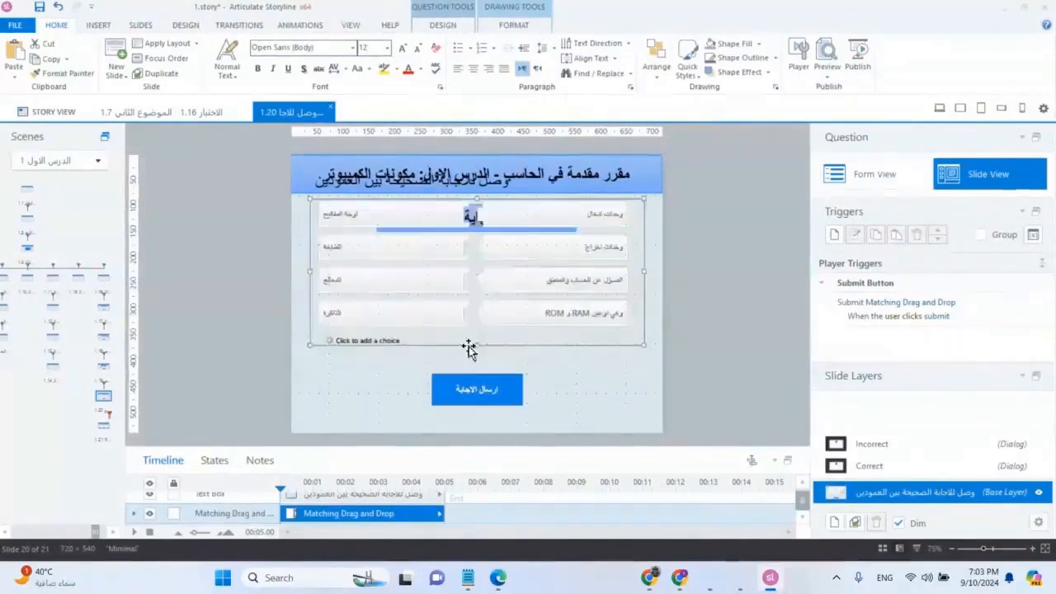
{"action": "left_click_drag", "start_coordinate": [645, 239], "coordinate": [648, 276]}
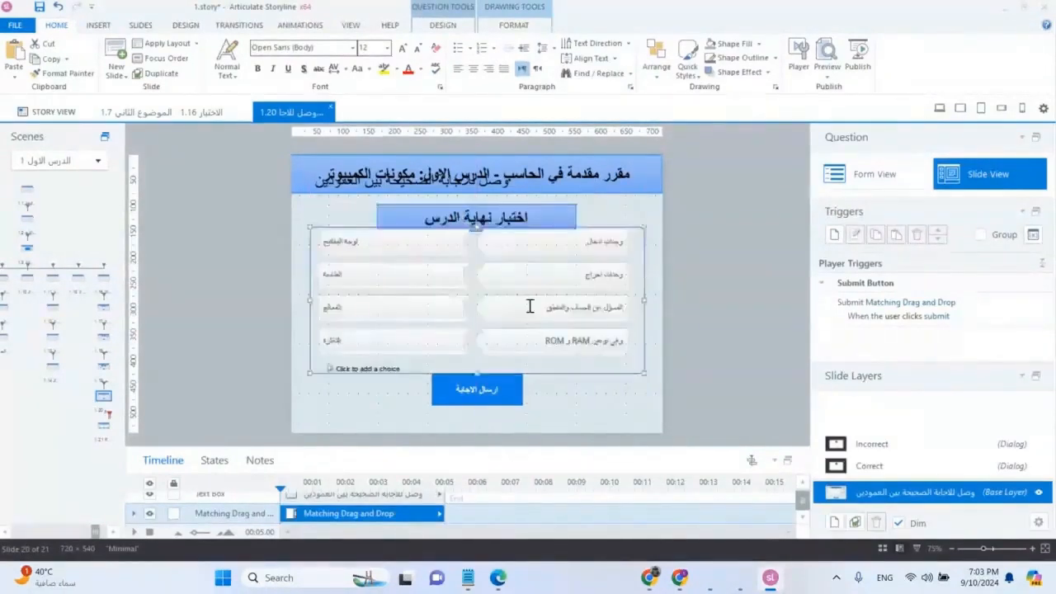
{"action": "left_click_drag", "start_coordinate": [475, 373], "coordinate": [477, 363]}
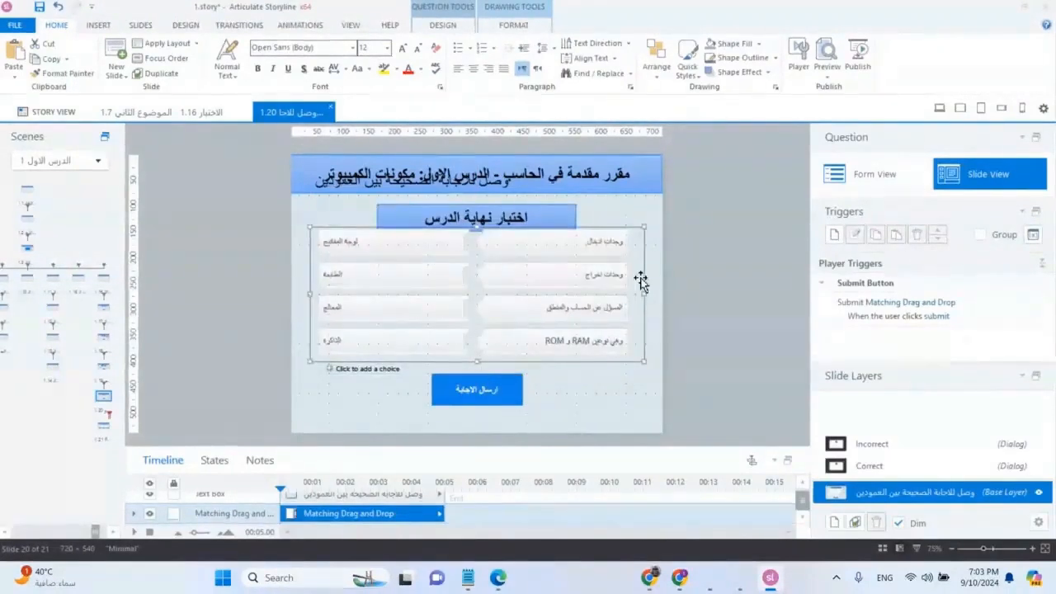
{"action": "left_click_drag", "start_coordinate": [641, 278], "coordinate": [643, 283]}
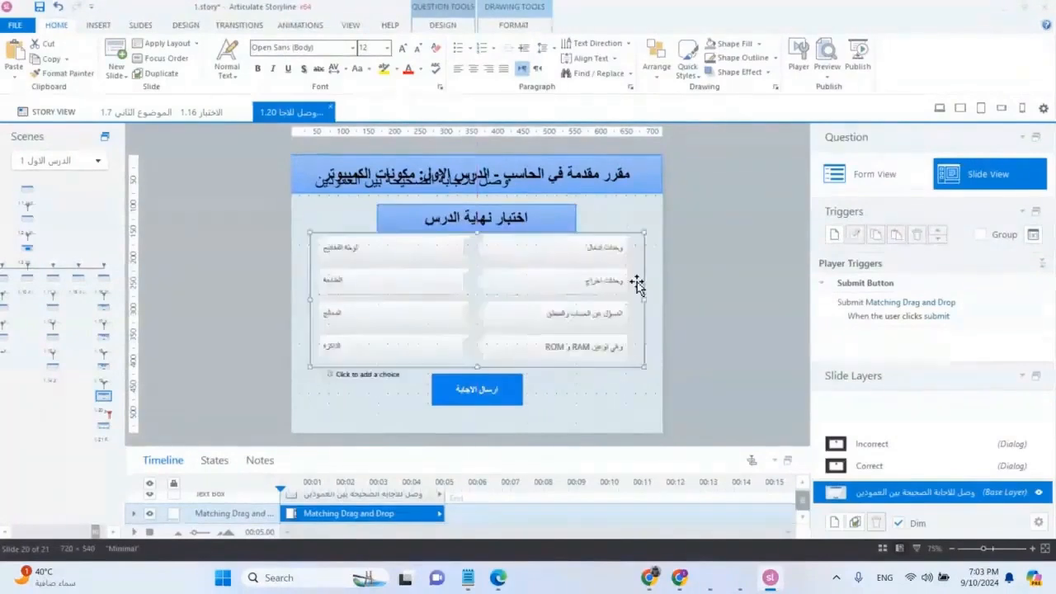
Move the matching question text off the lesson title bar and reduce the drag-and-drop block's height and width to free space above it.
{"action": "left_click", "coordinate": [466, 182]}
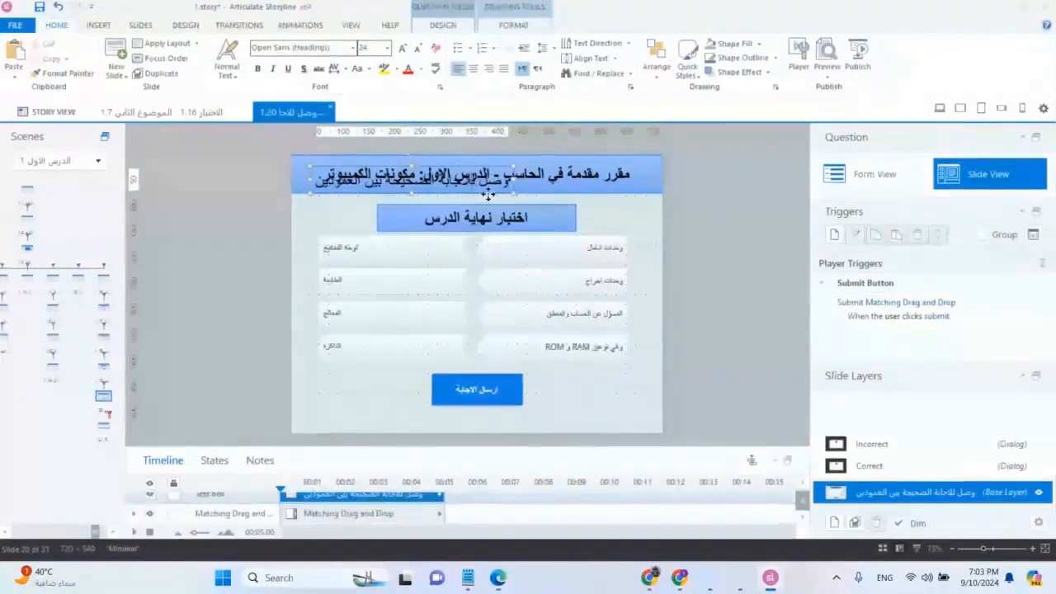
{"action": "left_click_drag", "start_coordinate": [488, 195], "coordinate": [620, 248]}
{"action": "left_click", "coordinate": [624, 266]}
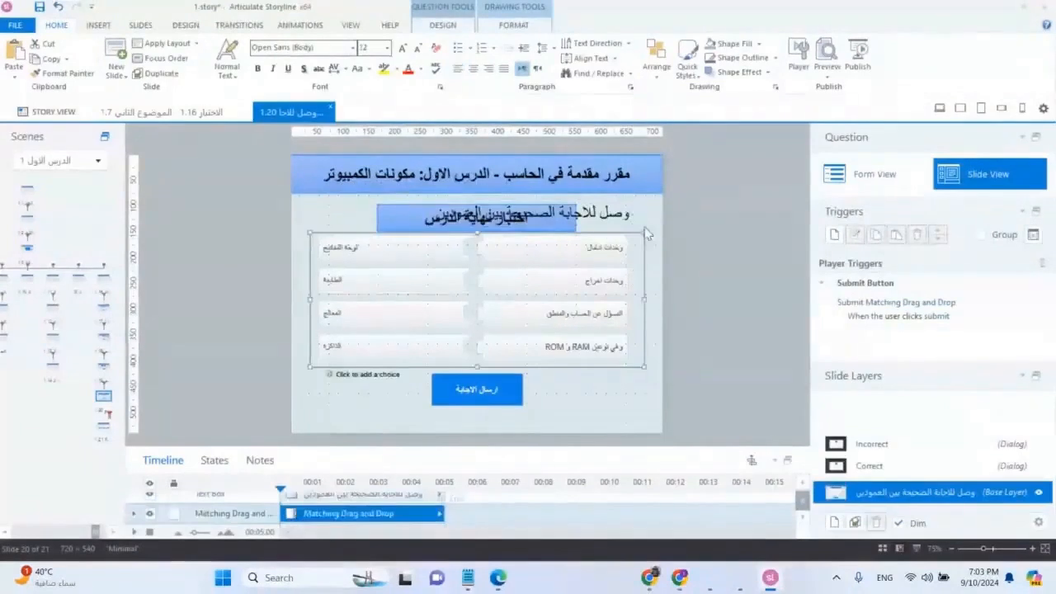
{"action": "left_click_drag", "start_coordinate": [642, 232], "coordinate": [628, 264]}
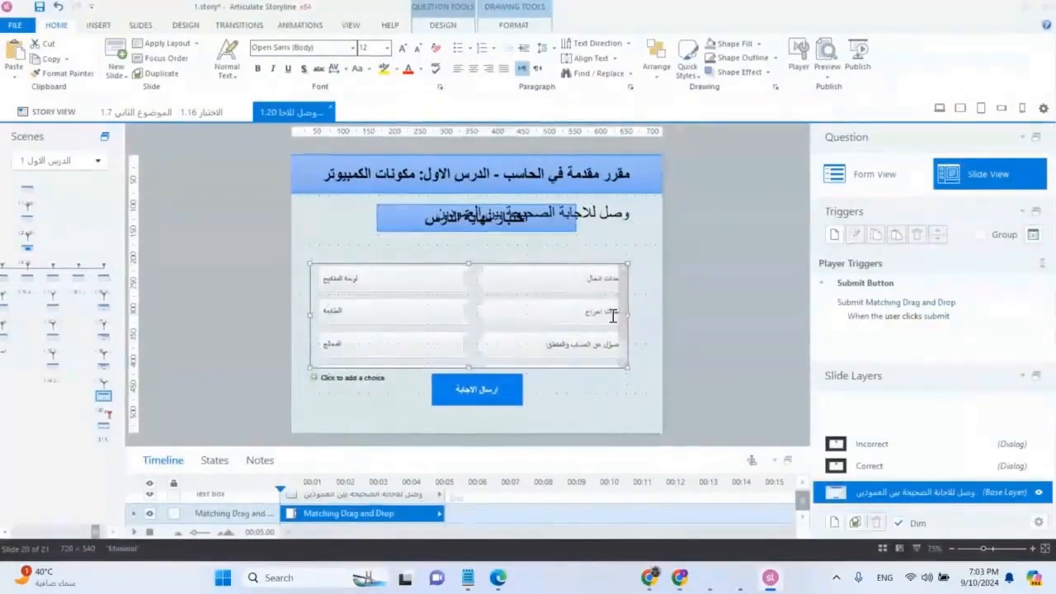
{"action": "scroll", "coordinate": [624, 309], "scroll_direction": "down", "scroll_amount": 1}
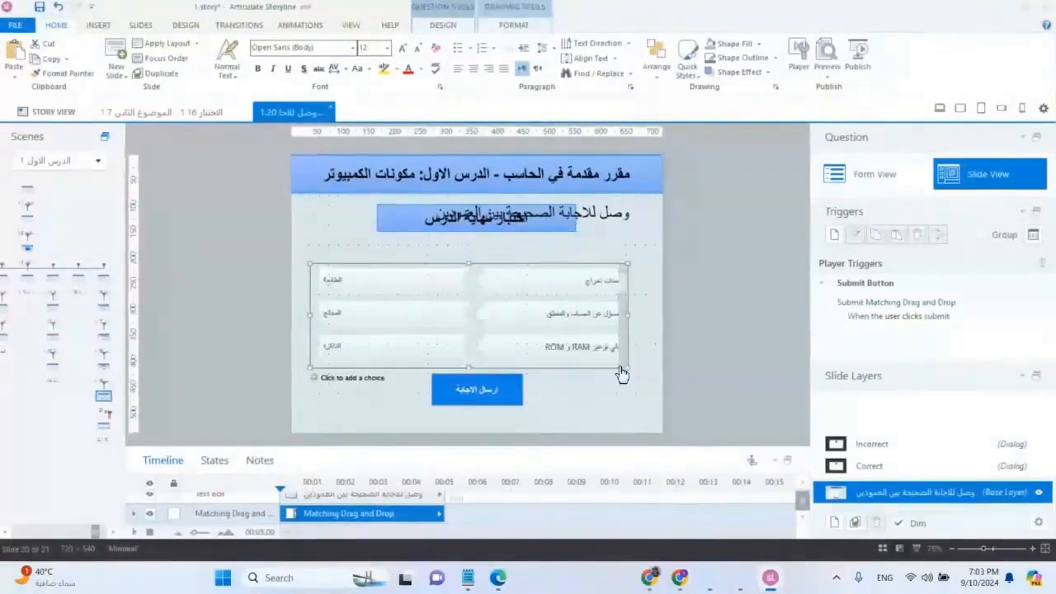
{"action": "scroll", "coordinate": [623, 303], "scroll_direction": "up", "scroll_amount": 1}
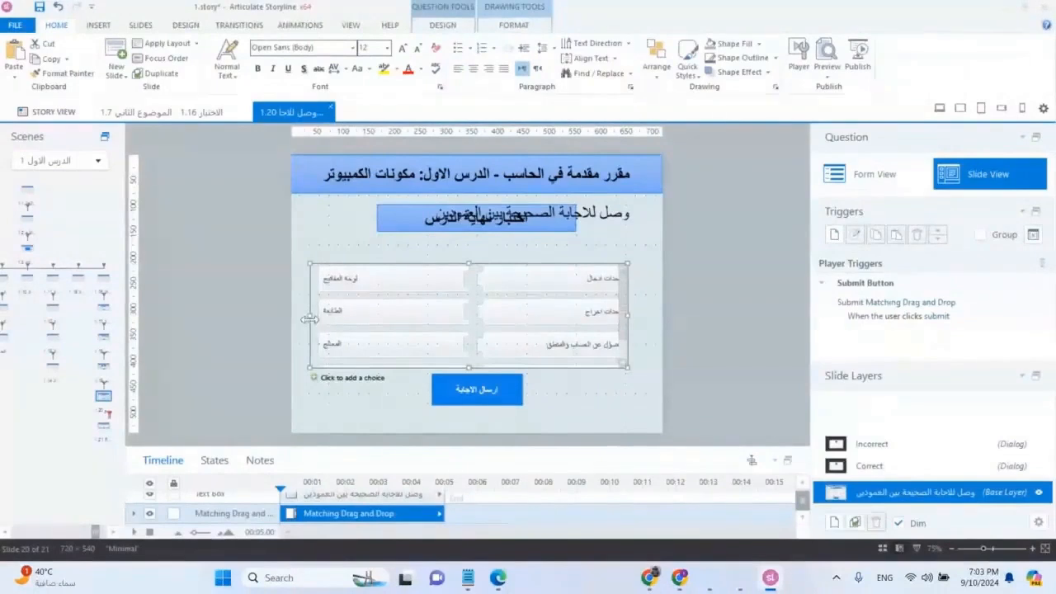
{"action": "left_click_drag", "start_coordinate": [310, 317], "coordinate": [319, 319]}
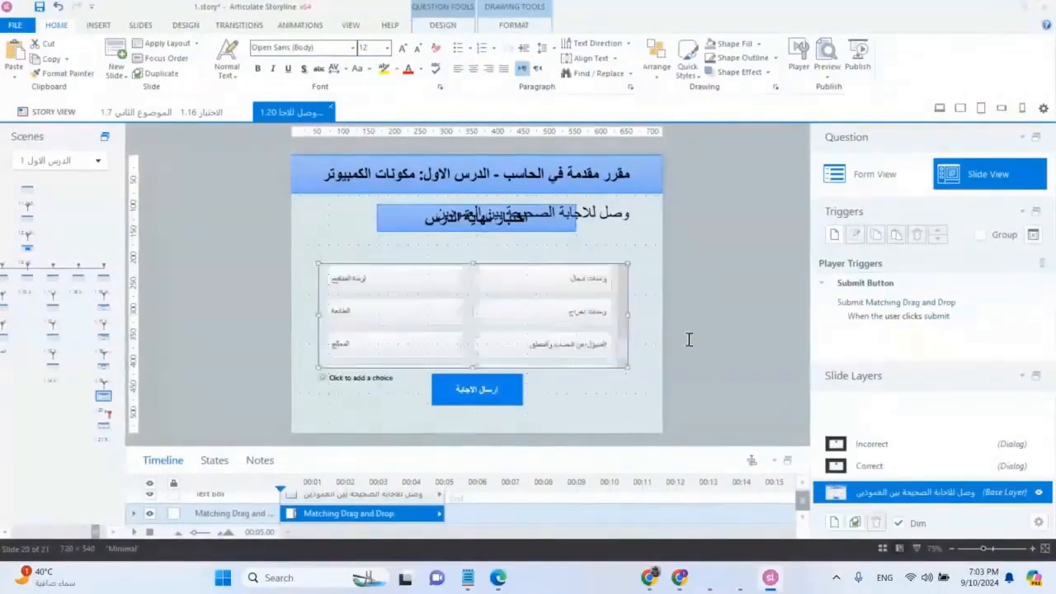
{"action": "left_click_drag", "start_coordinate": [630, 318], "coordinate": [628, 317]}
Place the matching question text directly below the "اختبار نهاية الدرس" heading and replace its wording with "صل بين العمودين".
{"action": "left_click", "coordinate": [585, 213]}
{"action": "left_click_drag", "start_coordinate": [609, 231], "coordinate": [553, 262]}
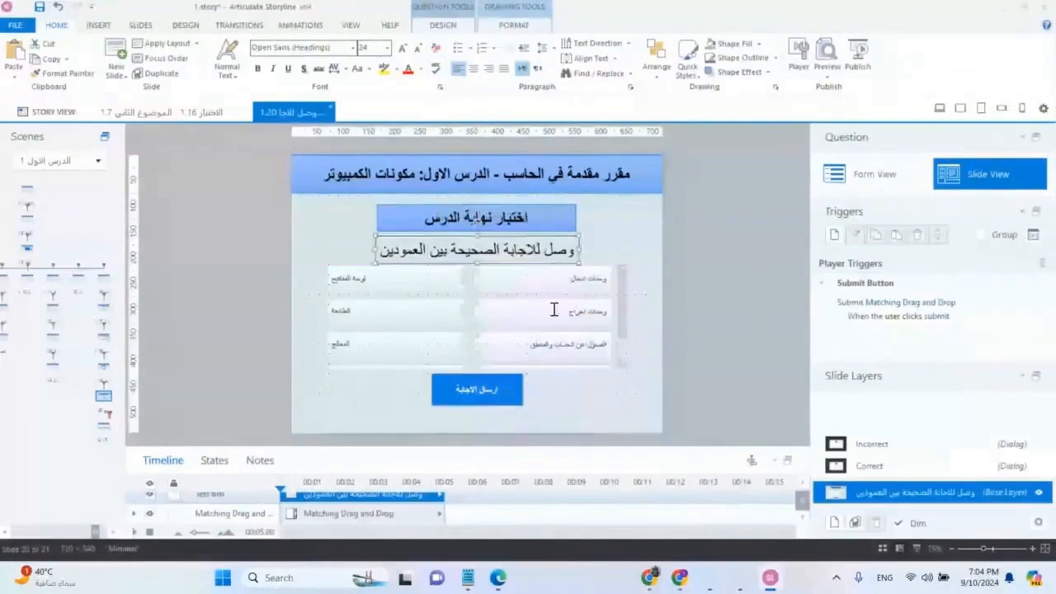
{"action": "left_click", "coordinate": [553, 309]}
{"action": "left_click", "coordinate": [512, 249]}
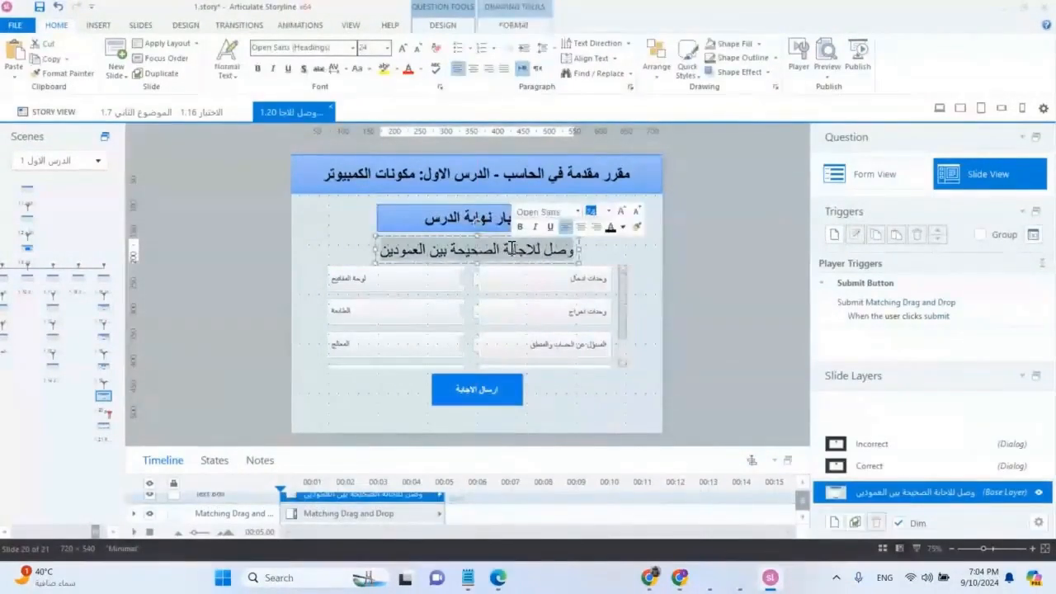
{"action": "key", "text": "BackSpace"}
{"action": "type", "text": ",wg"}
{"action": "key", "text": "BackSpace"}
{"action": "key", "text": "BackSpace"}
{"action": "key", "text": "BackSpace"}
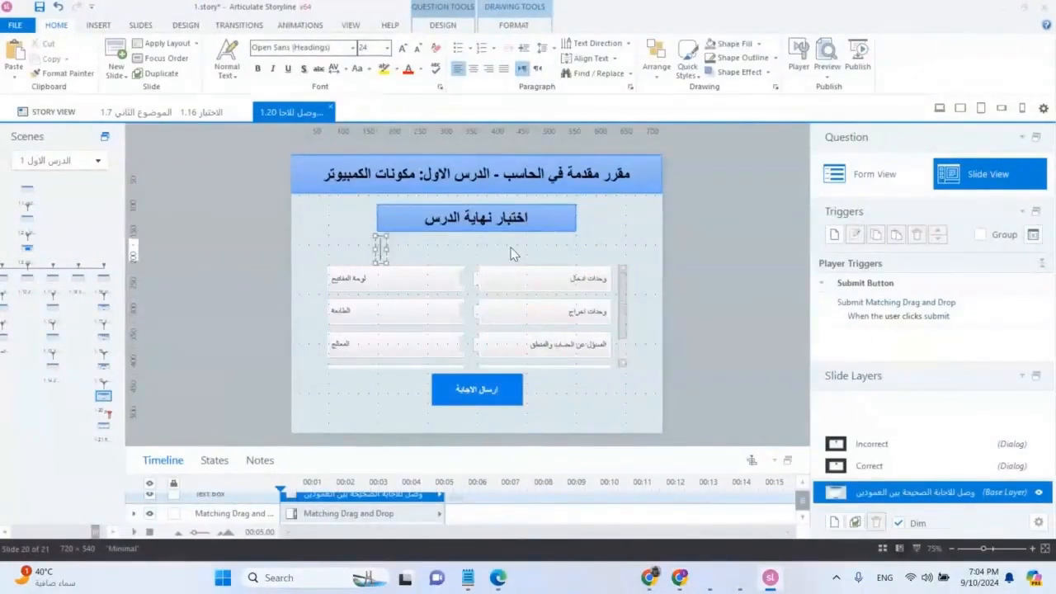
{"action": "type", "text": "صل بين العمودين"}
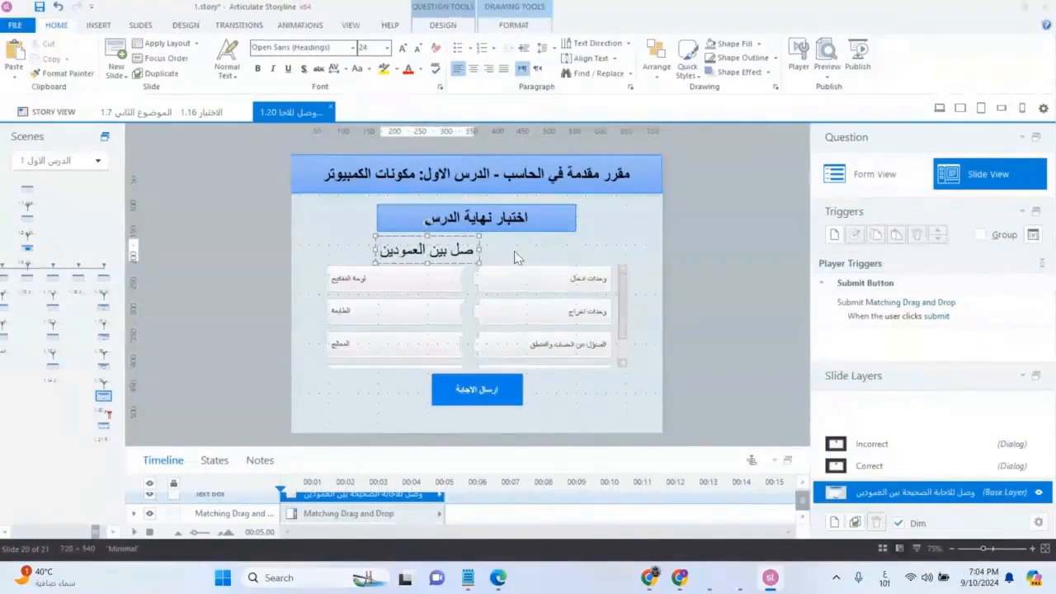
Widen the question text box to about the matching block's width and set its text direction to right-to-left.
{"action": "left_click_drag", "start_coordinate": [480, 250], "coordinate": [628, 262]}
{"action": "left_click_drag", "start_coordinate": [375, 250], "coordinate": [327, 252]}
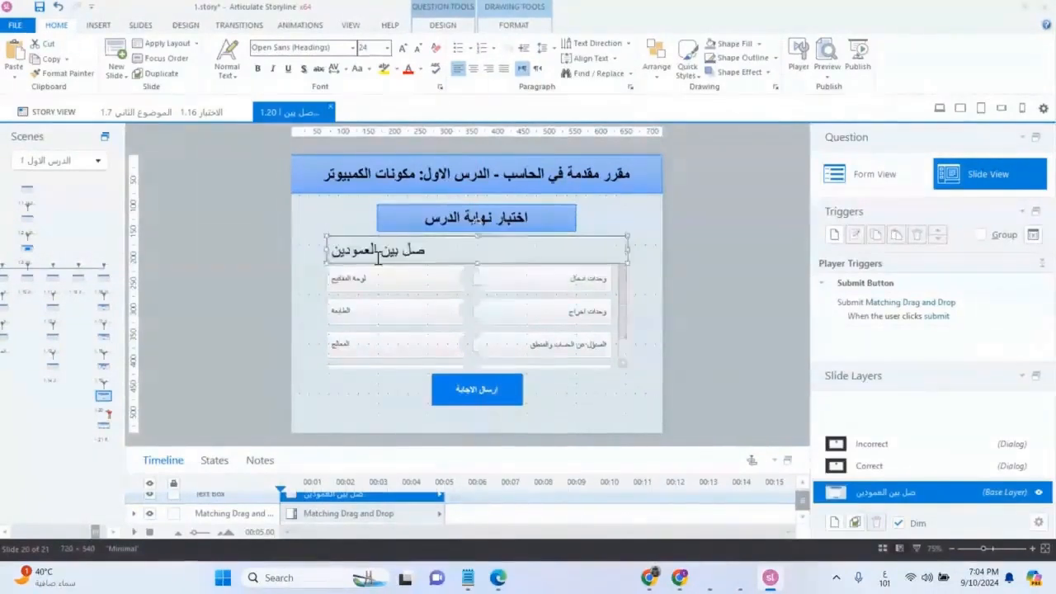
{"action": "triple_click", "coordinate": [370, 249]}
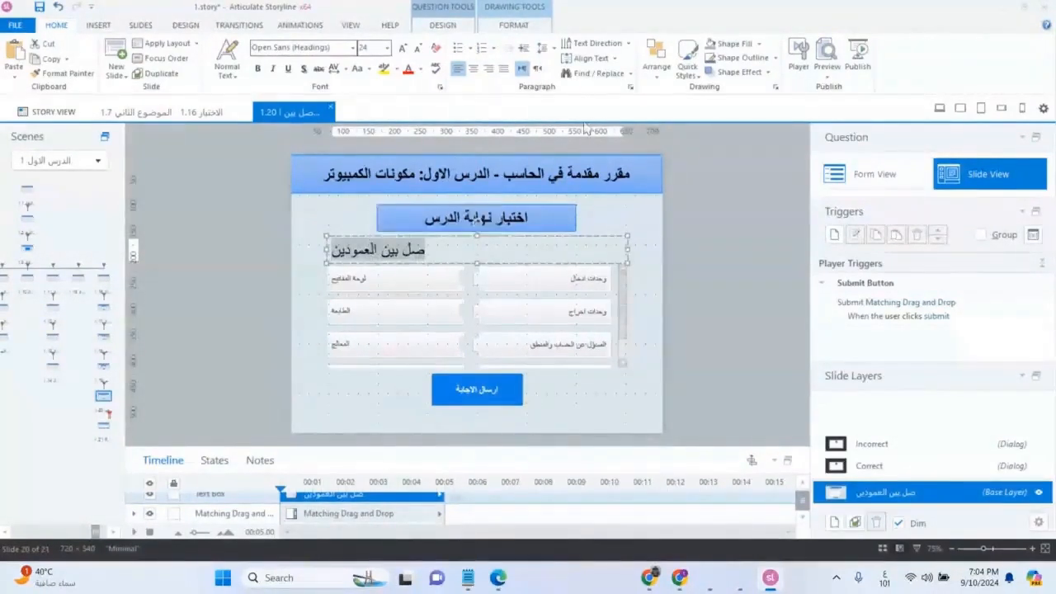
{"action": "left_click", "coordinate": [537, 70]}
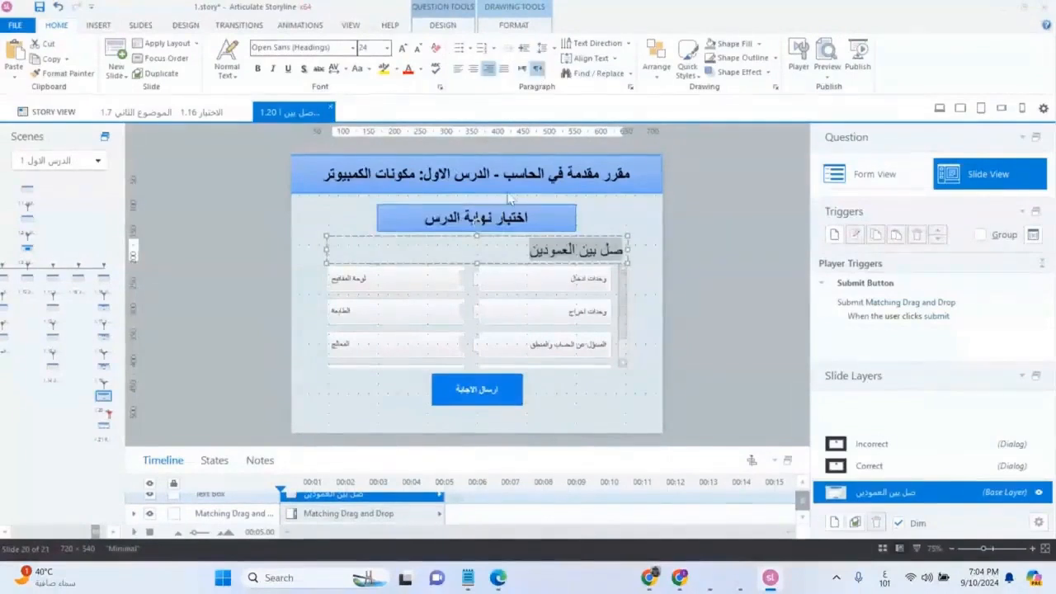
{"action": "left_click", "coordinate": [646, 299]}
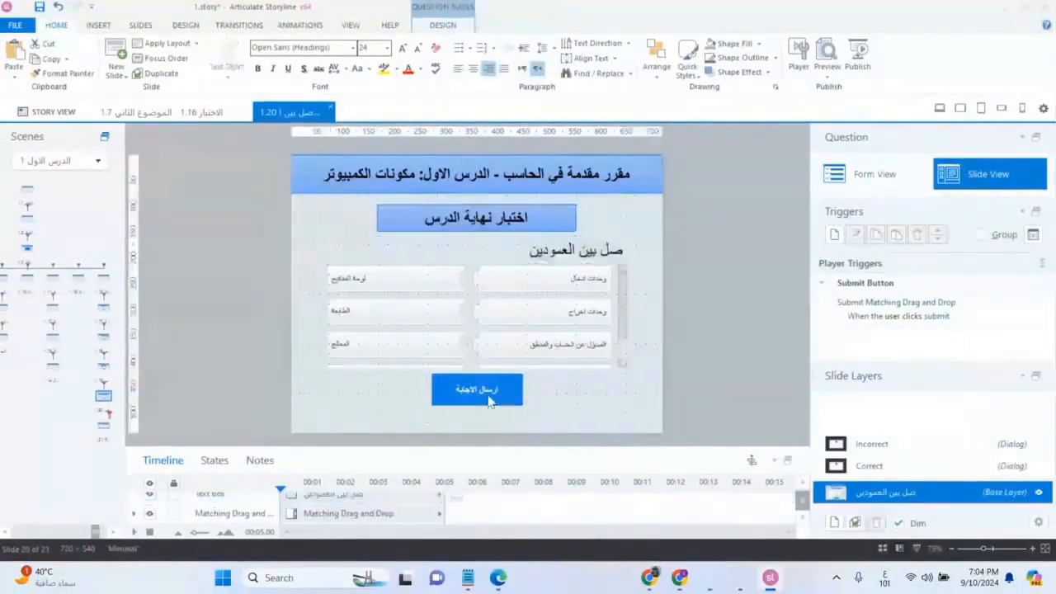
Add a blank choice row at the end of the matching drag-and-drop block.
{"action": "left_click", "coordinate": [484, 333]}
{"action": "left_click", "coordinate": [349, 384]}
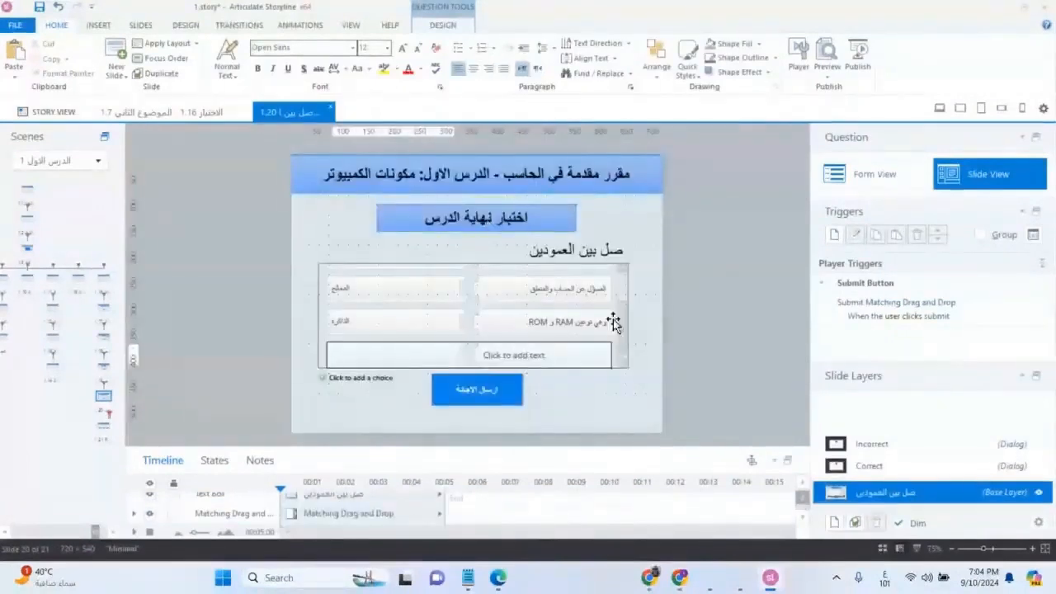
Extend the matching drag-and-drop block upward and downward so that all its choice rows fit without scrolling.
{"action": "left_click", "coordinate": [882, 176]}
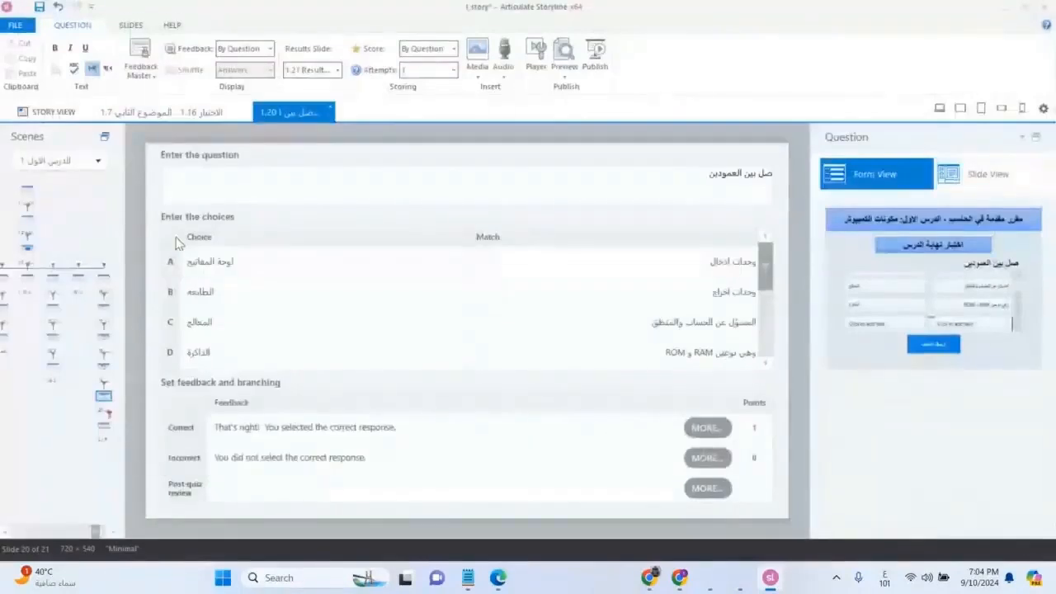
{"action": "left_click", "coordinate": [103, 398]}
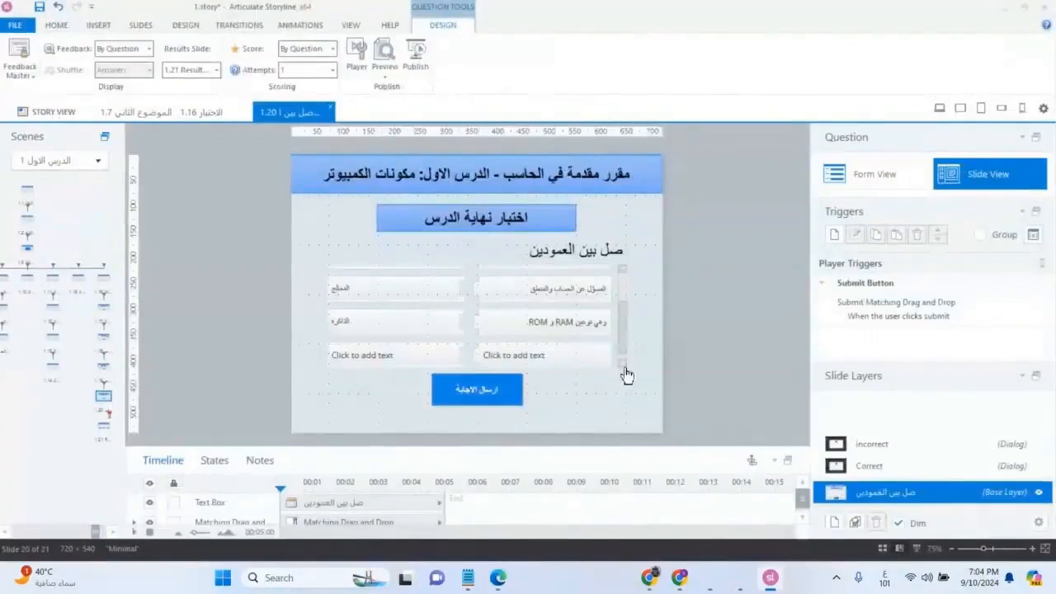
{"action": "left_click", "coordinate": [471, 369]}
{"action": "left_click_drag", "start_coordinate": [471, 369], "coordinate": [470, 404]}
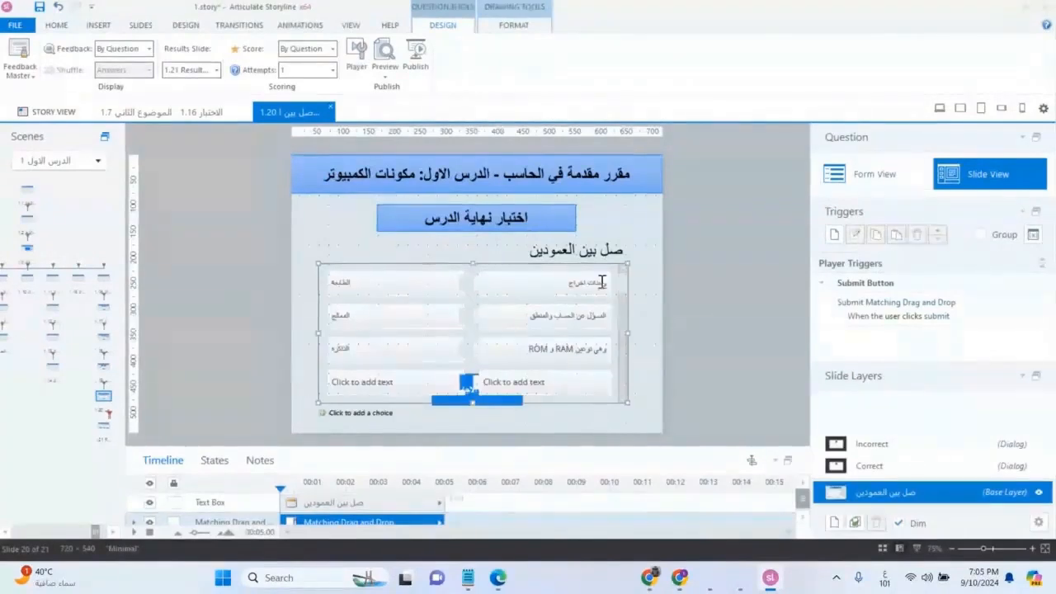
{"action": "left_click_drag", "start_coordinate": [475, 263], "coordinate": [476, 244]}
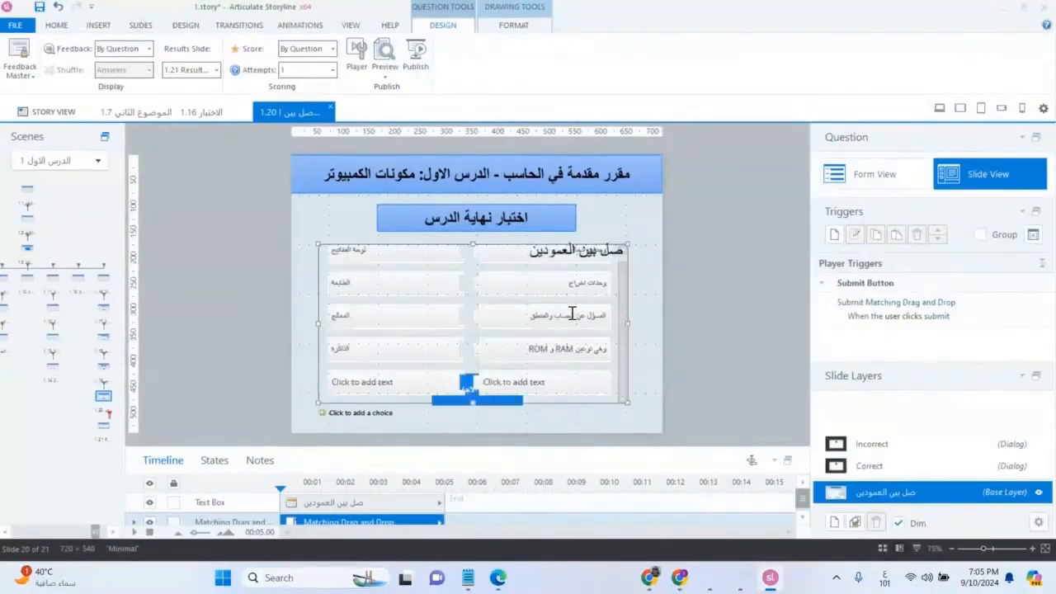
{"action": "left_click_drag", "start_coordinate": [472, 406], "coordinate": [478, 410]}
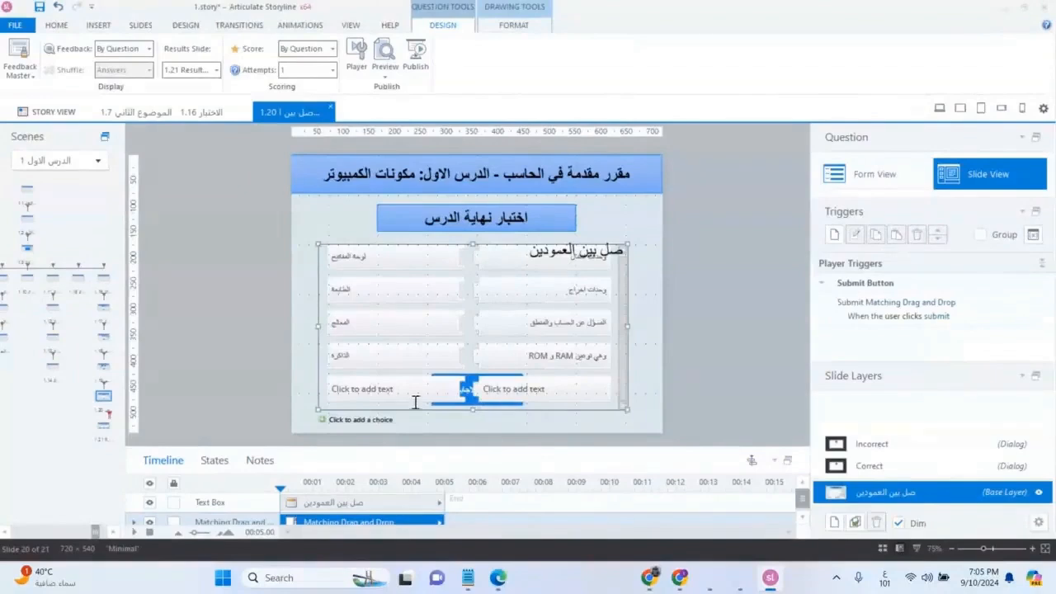
Delete the blank choice row E from the matching question's choices and return to the slide layout.
{"action": "left_click", "coordinate": [872, 186]}
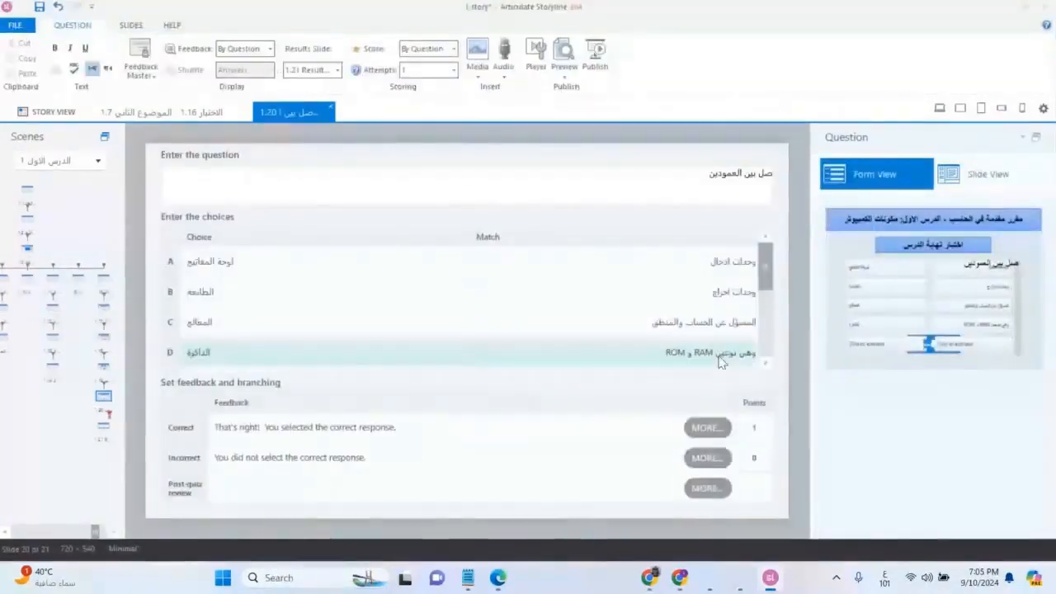
{"action": "scroll", "coordinate": [721, 361], "scroll_direction": "down", "scroll_amount": 3}
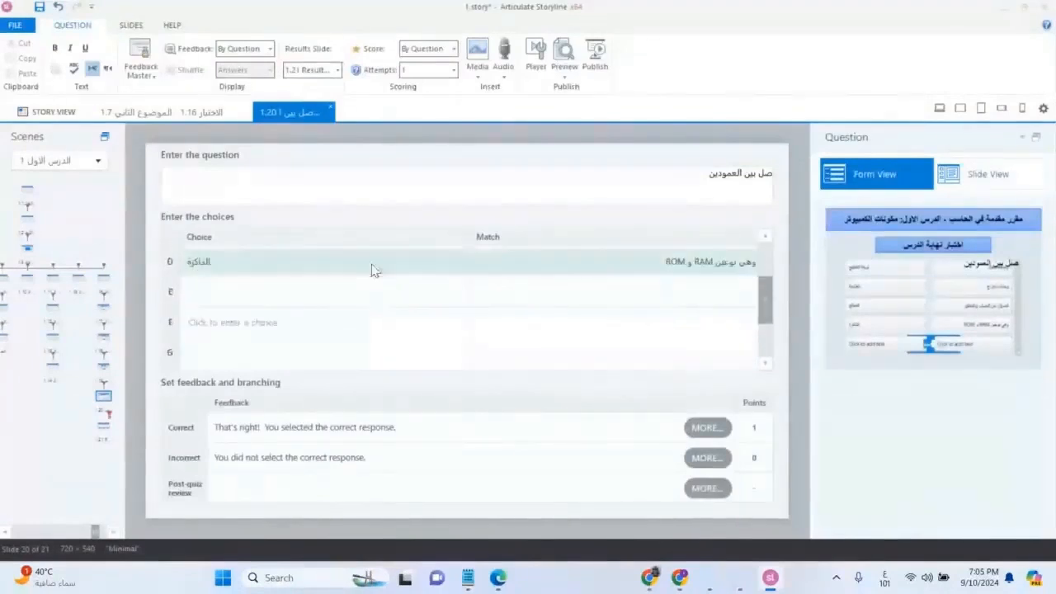
{"action": "left_click", "coordinate": [345, 290]}
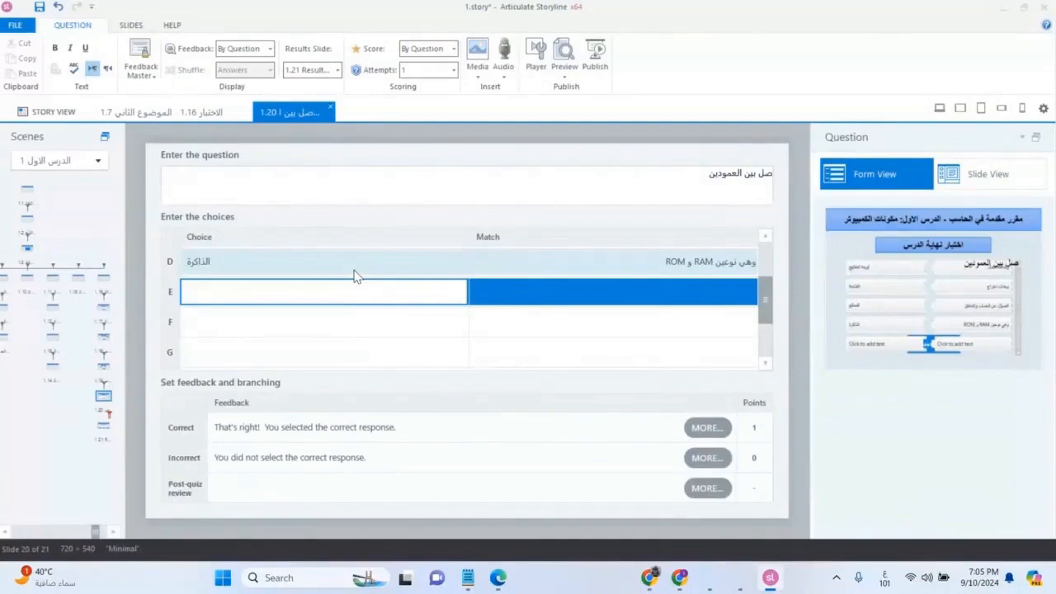
{"action": "left_click", "coordinate": [173, 296]}
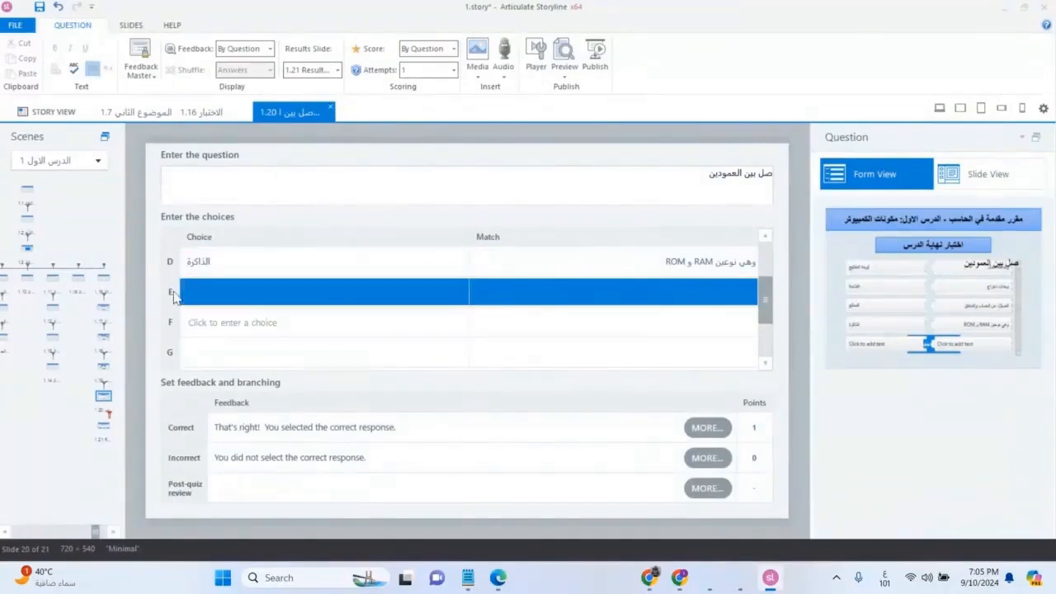
{"action": "right_click", "coordinate": [174, 297]}
{"action": "left_click", "coordinate": [216, 301]}
{"action": "right_click", "coordinate": [175, 297]}
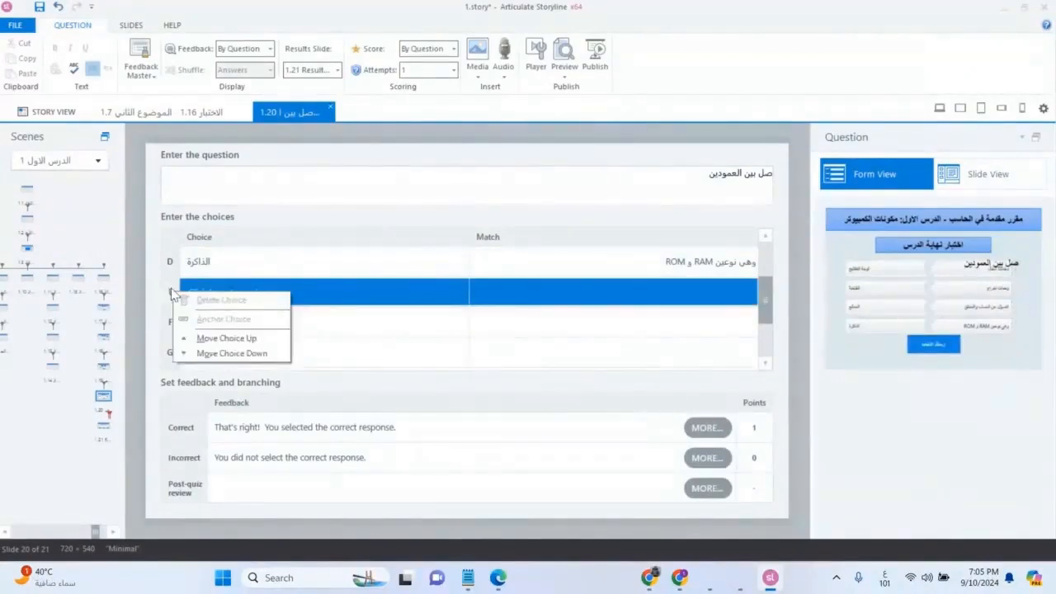
{"action": "left_click", "coordinate": [103, 400]}
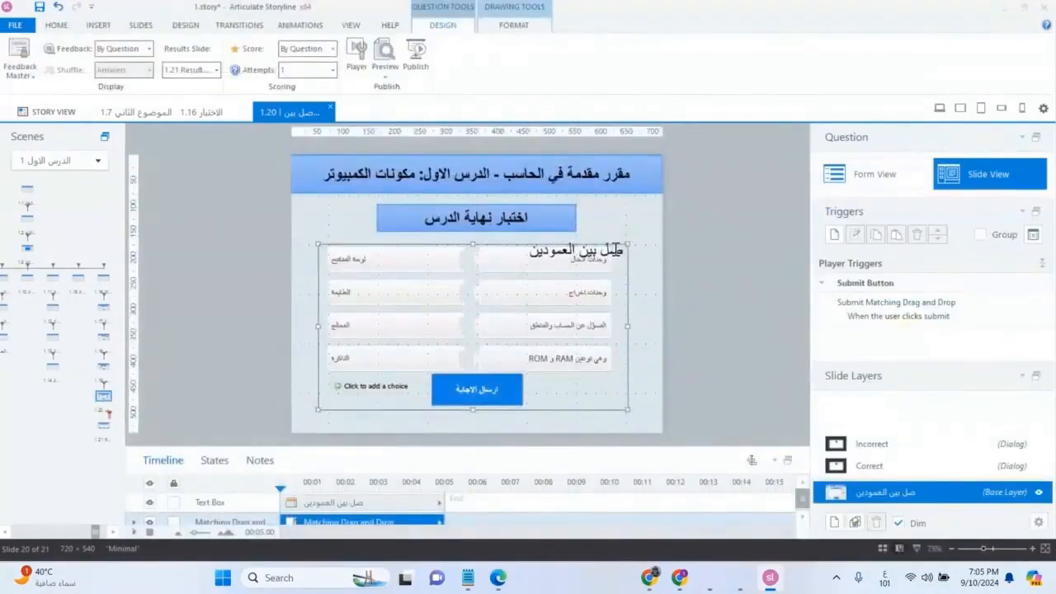
Try removing the "صل بين العمودين" question text and shortening the matching block, and undo both changes.
{"action": "left_click", "coordinate": [615, 249]}
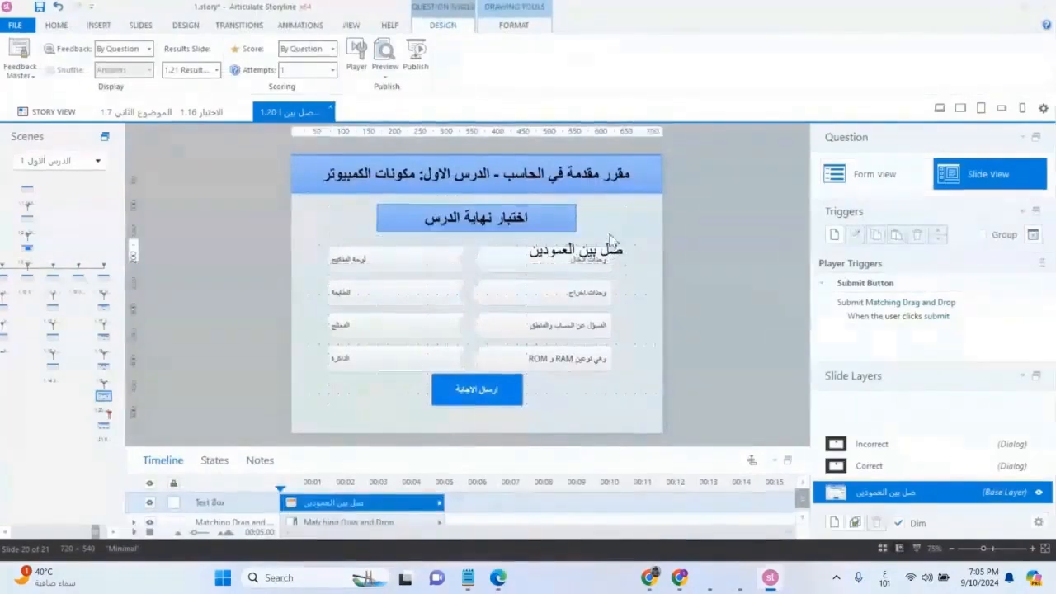
{"action": "key", "text": "Delete"}
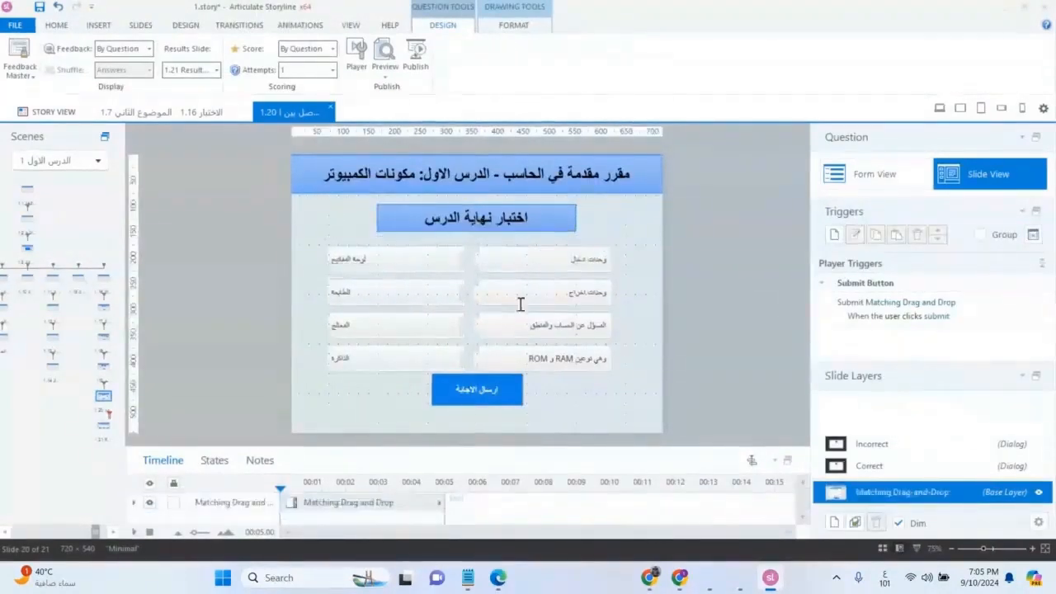
{"action": "left_click", "coordinate": [580, 375]}
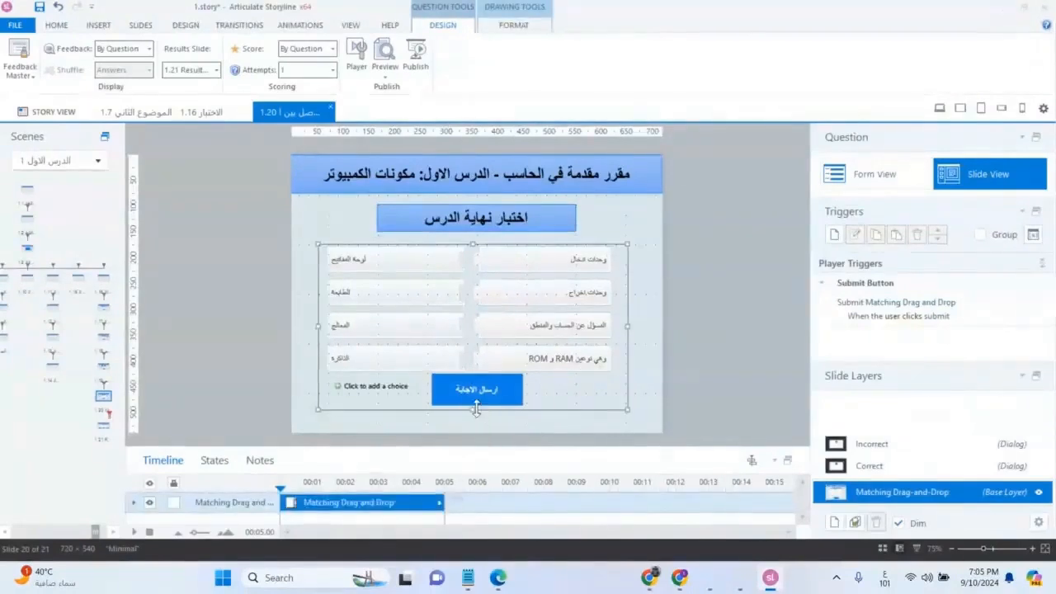
{"action": "left_click_drag", "start_coordinate": [473, 410], "coordinate": [471, 394]}
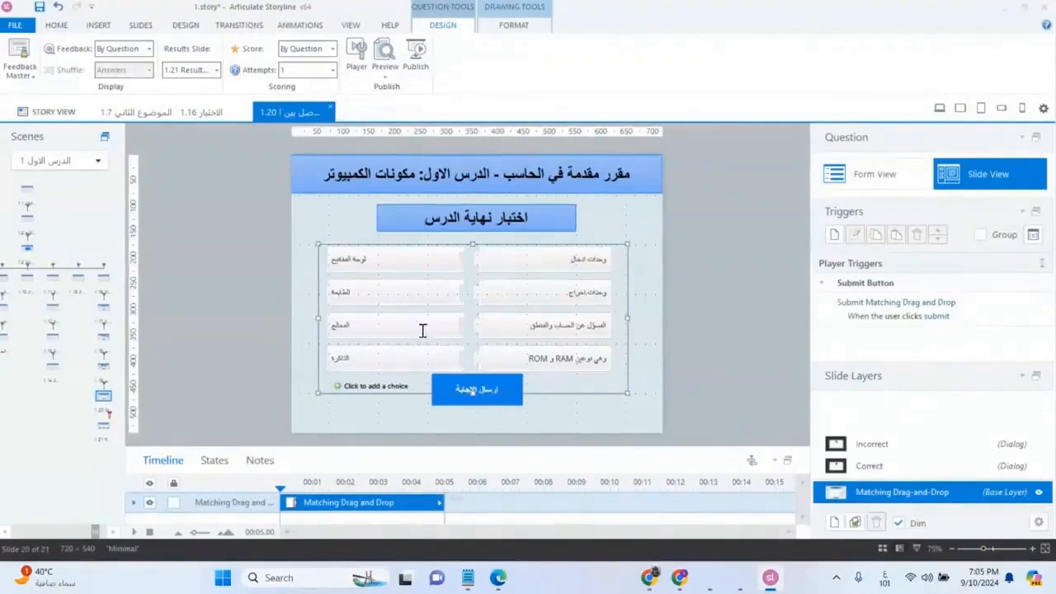
{"action": "key", "text": "ctrl+z"}
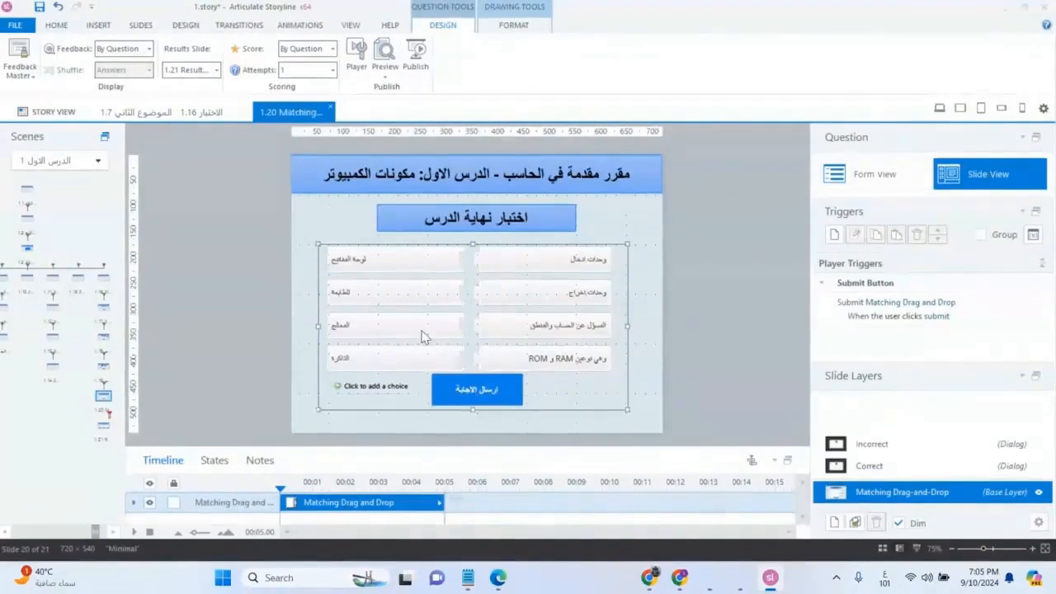
{"action": "key", "text": "ctrl+z"}
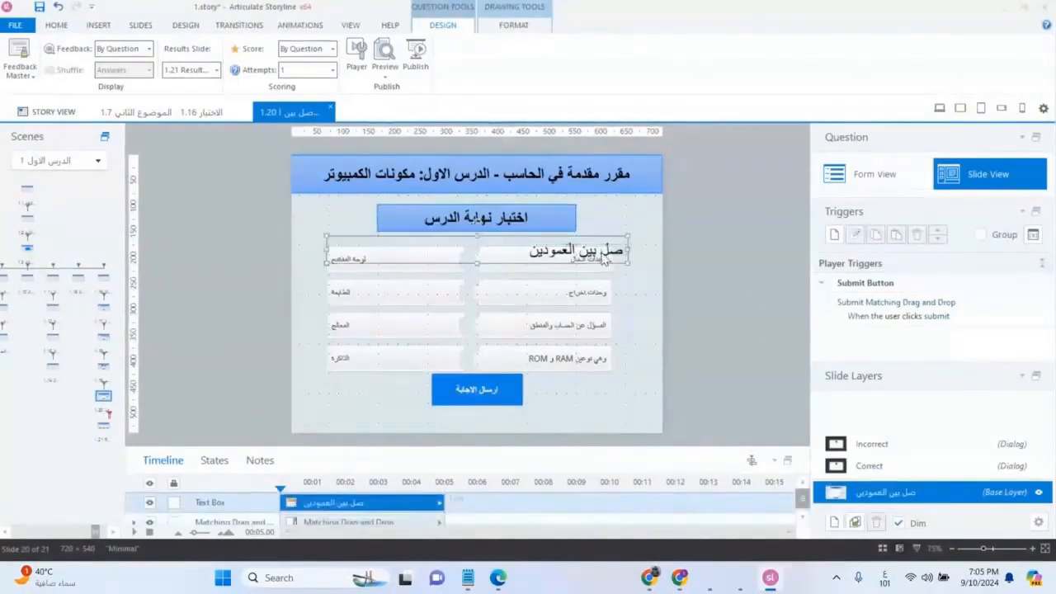
Move the matching block down below the "صل بين العمودين" text and reduce its height to end within the slide.
{"action": "left_click_drag", "start_coordinate": [473, 254], "coordinate": [482, 246]}
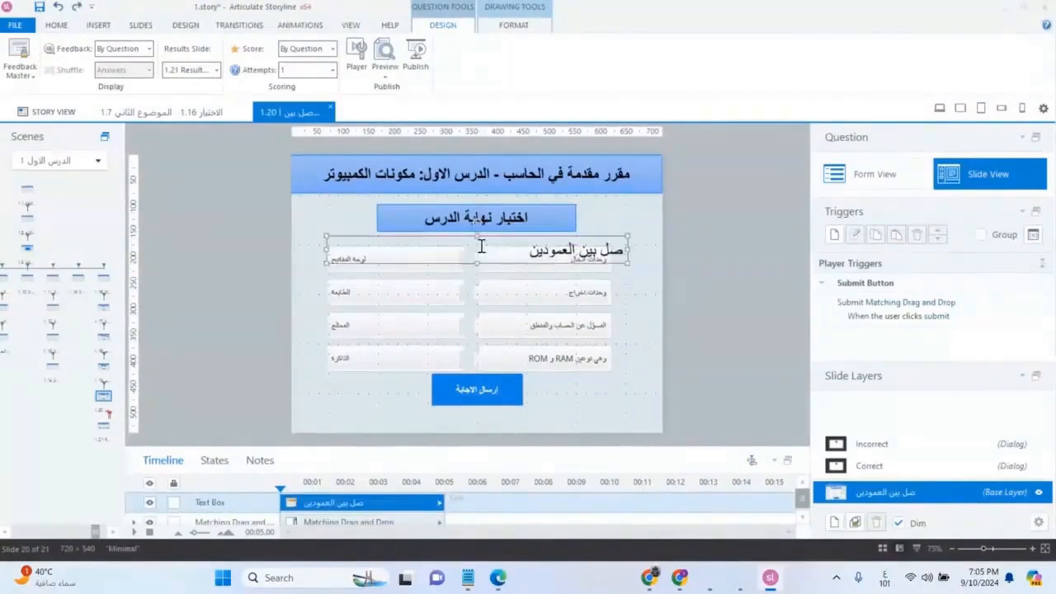
{"action": "left_click", "coordinate": [622, 327]}
{"action": "left_click_drag", "start_coordinate": [621, 326], "coordinate": [624, 350]}
{"action": "left_click_drag", "start_coordinate": [475, 433], "coordinate": [475, 405]}
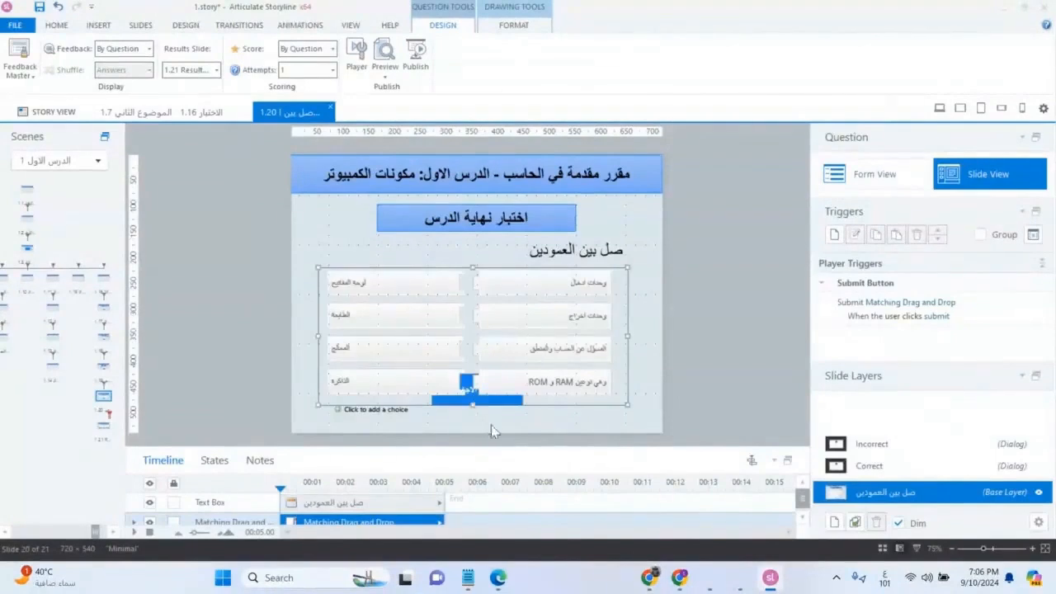
In the slide master's question layout, lower the "ارسال الاجابة" submit button to just above the slide's bottom edge.
{"action": "left_click", "coordinate": [350, 25]}
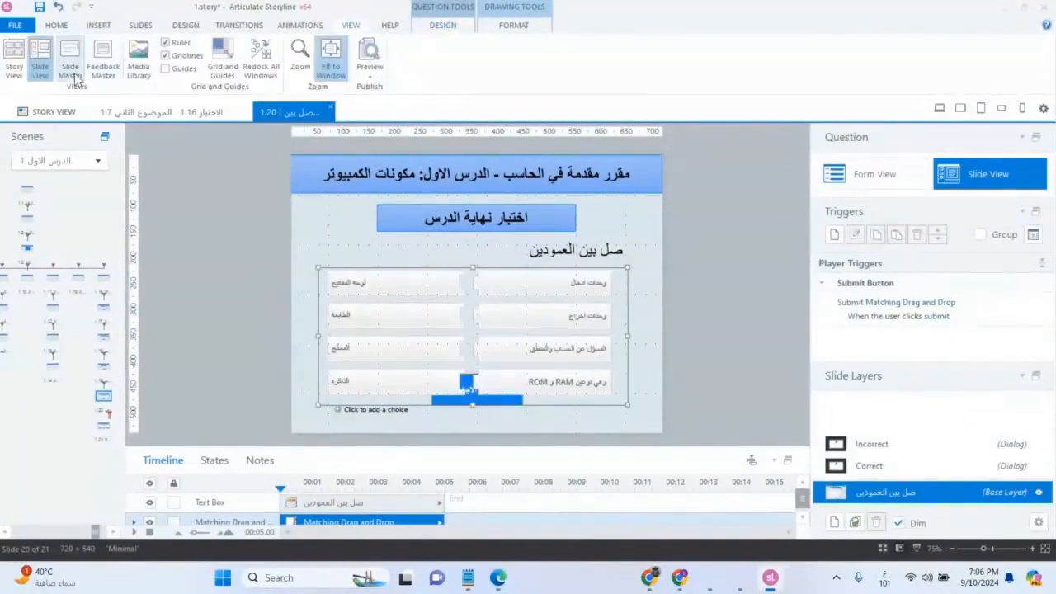
{"action": "left_click", "coordinate": [75, 77]}
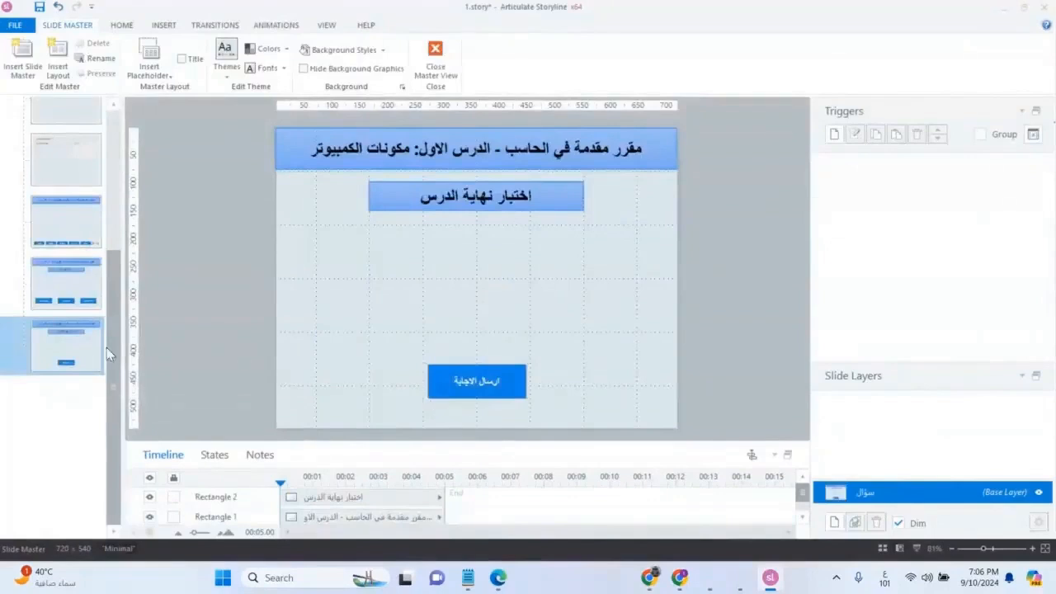
{"action": "left_click", "coordinate": [66, 285]}
{"action": "left_click", "coordinate": [76, 339]}
{"action": "left_click", "coordinate": [472, 388]}
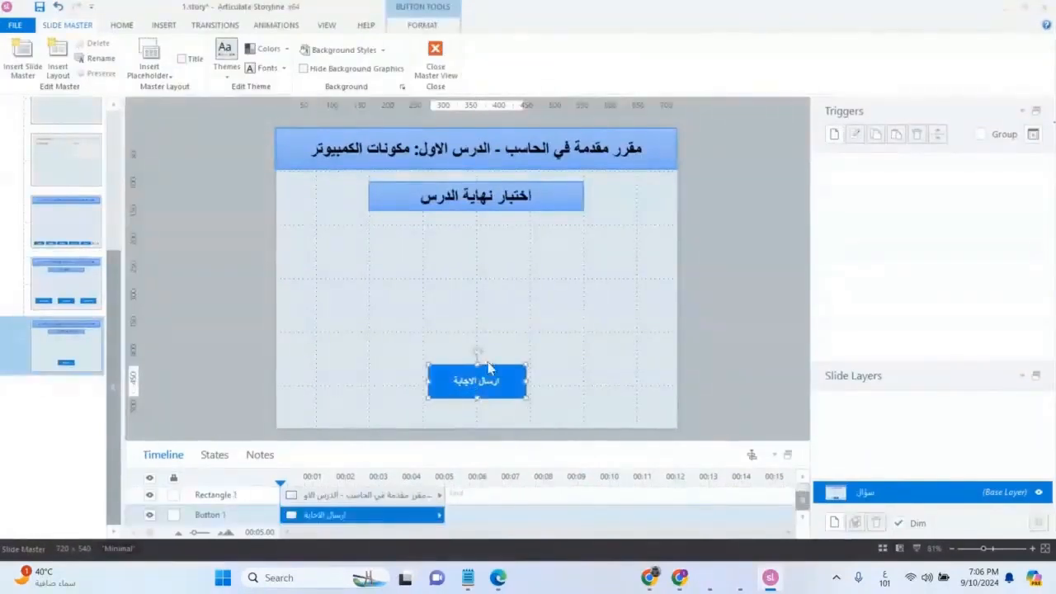
{"action": "key", "text": "Down"}
{"action": "key", "text": "Down"}
{"action": "key", "text": "Down"}
{"action": "key", "text": "Down"}
{"action": "key", "text": "Down"}
{"action": "key", "text": "Down"}
{"action": "key", "text": "Down"}
{"action": "key", "text": "Down"}
{"action": "key", "text": "Down"}
{"action": "key", "text": "Down"}
{"action": "key", "text": "Down"}
{"action": "key", "text": "Down"}
{"action": "key", "text": "Down"}
{"action": "key", "text": "Down"}
{"action": "key", "text": "Down"}
{"action": "key", "text": "Down"}
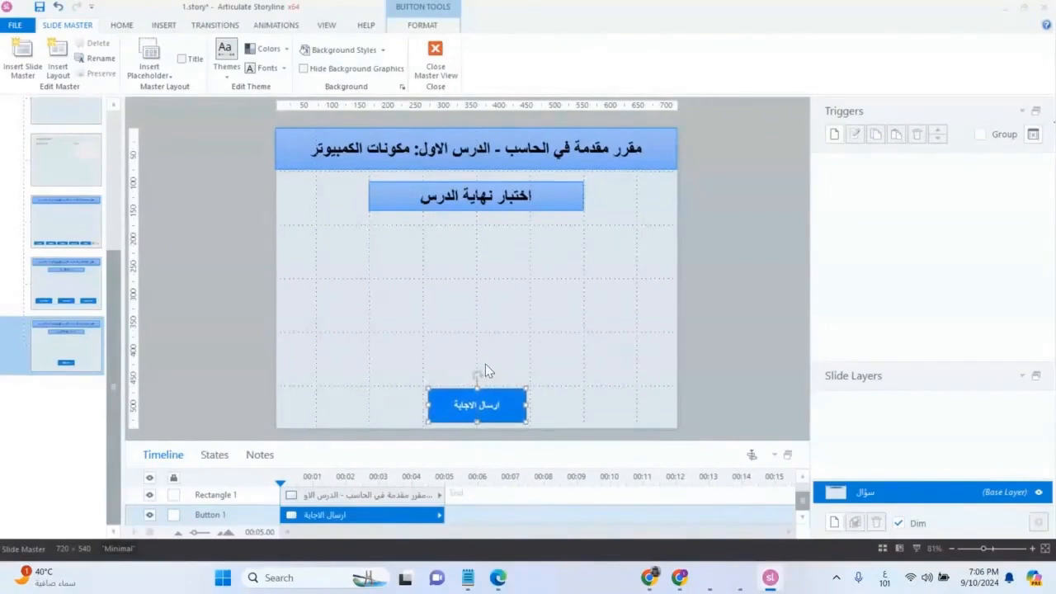
In the slide master's results layout, select the review, retry and print buttons together and shift them downward.
{"action": "left_click", "coordinate": [47, 302]}
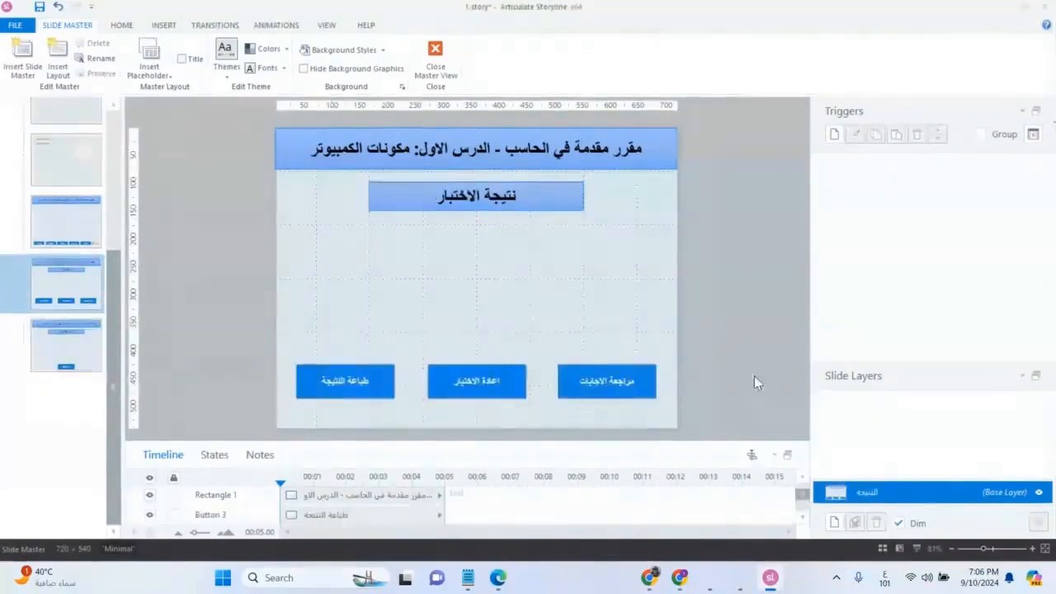
{"action": "left_click_drag", "start_coordinate": [737, 347], "coordinate": [261, 458]}
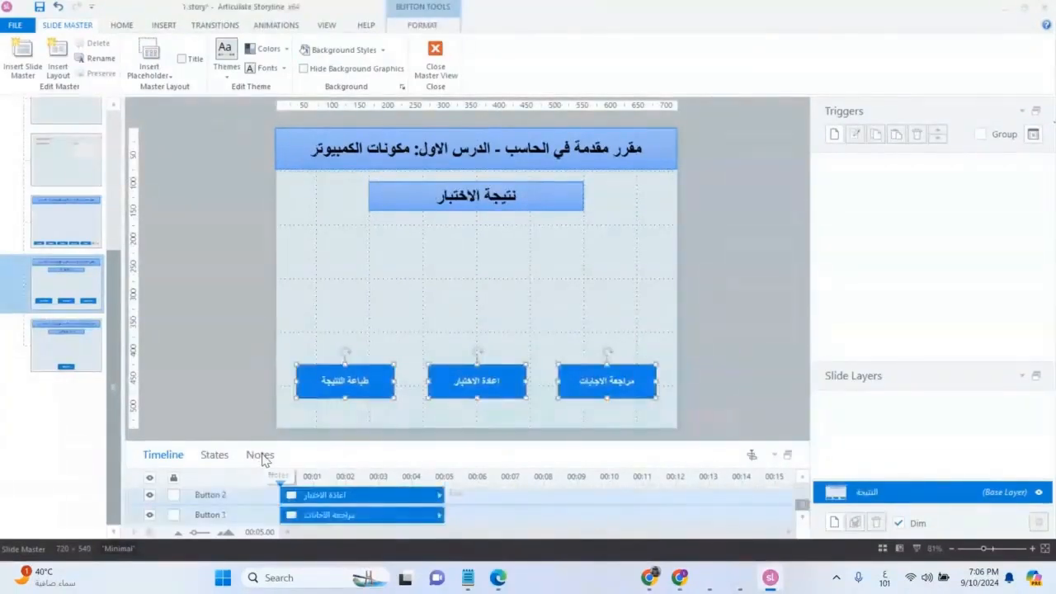
{"action": "key", "text": "Down"}
{"action": "key", "text": "Down"}
{"action": "key", "text": "Down"}
{"action": "key", "text": "Down"}
{"action": "key", "text": "Down"}
{"action": "key", "text": "Down"}
{"action": "key", "text": "Down"}
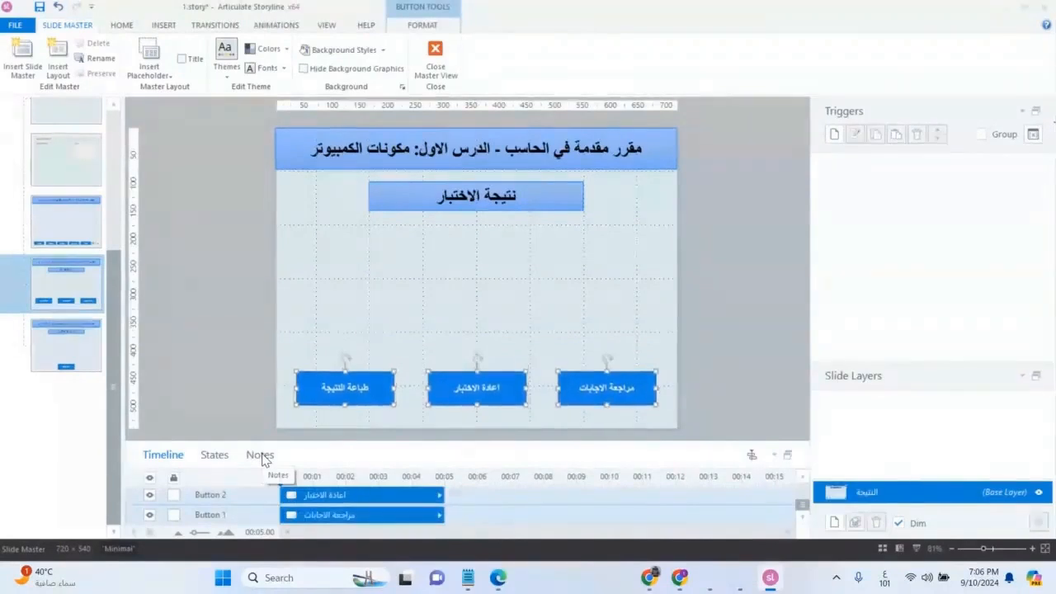